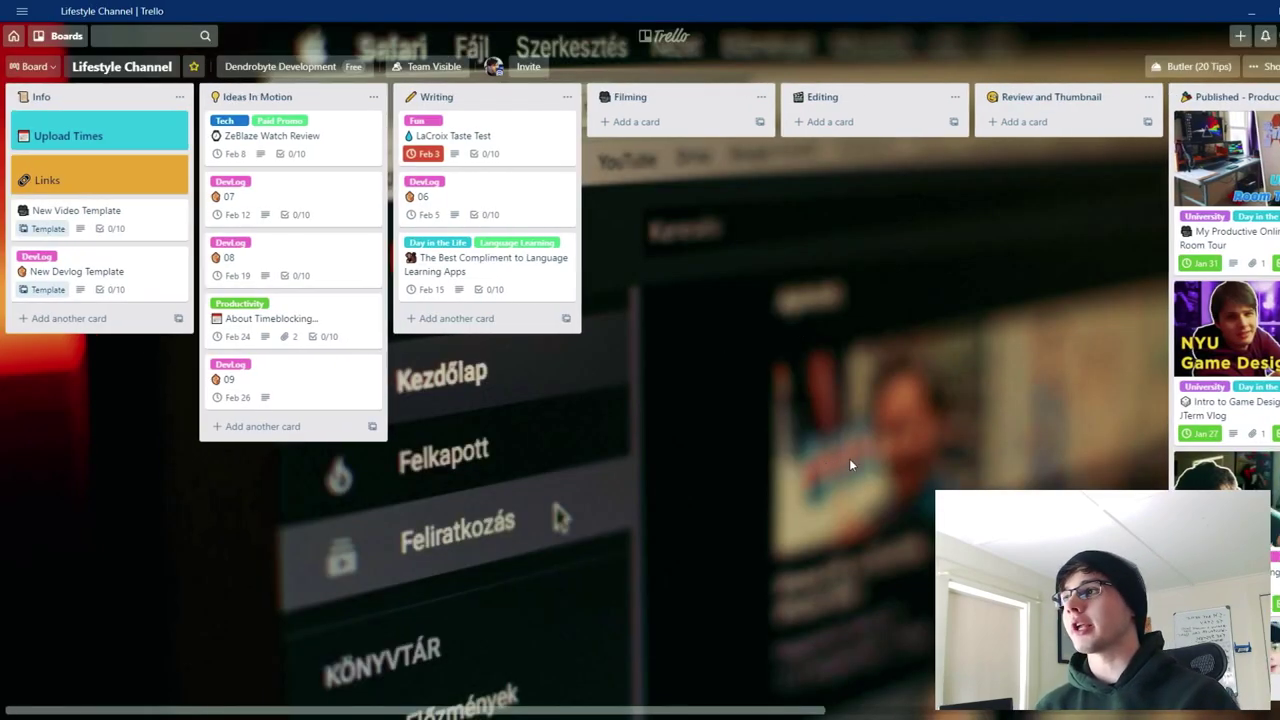
{"action": "left_click_drag", "start_coordinate": [790, 352], "coordinate": [2, 438]}
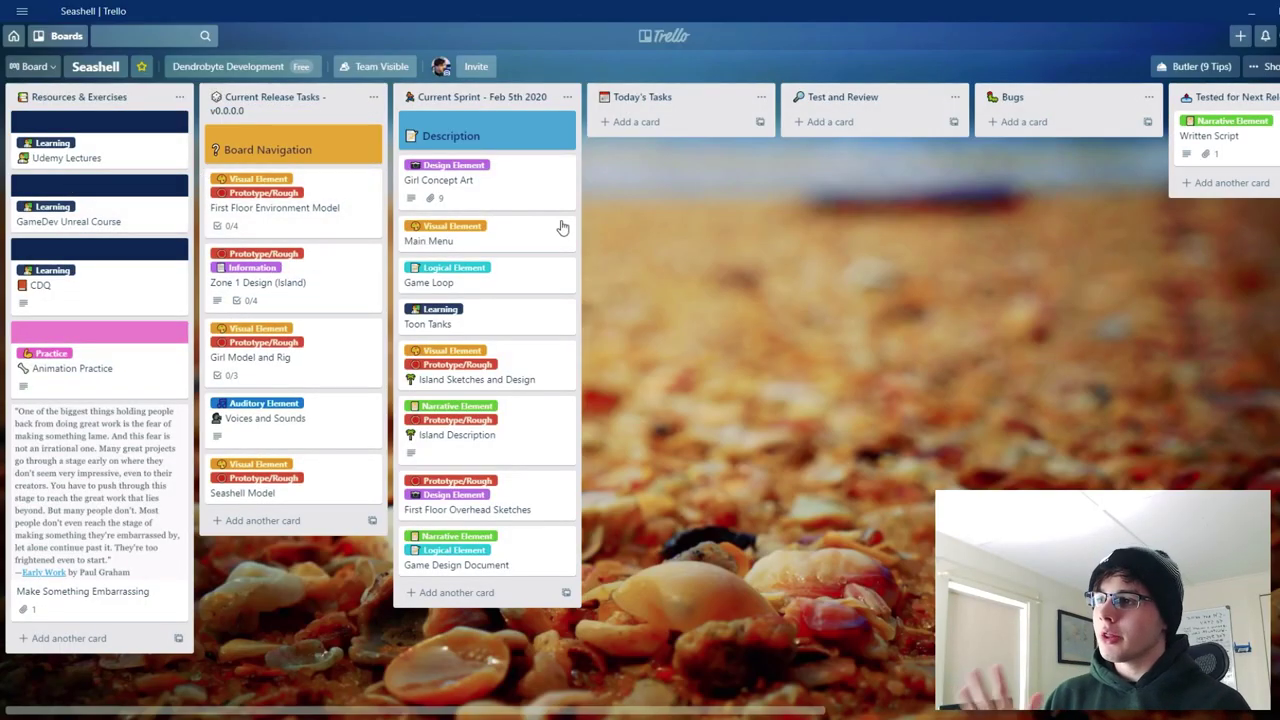
{"action": "left_click_drag", "start_coordinate": [809, 418], "coordinate": [797, 425]}
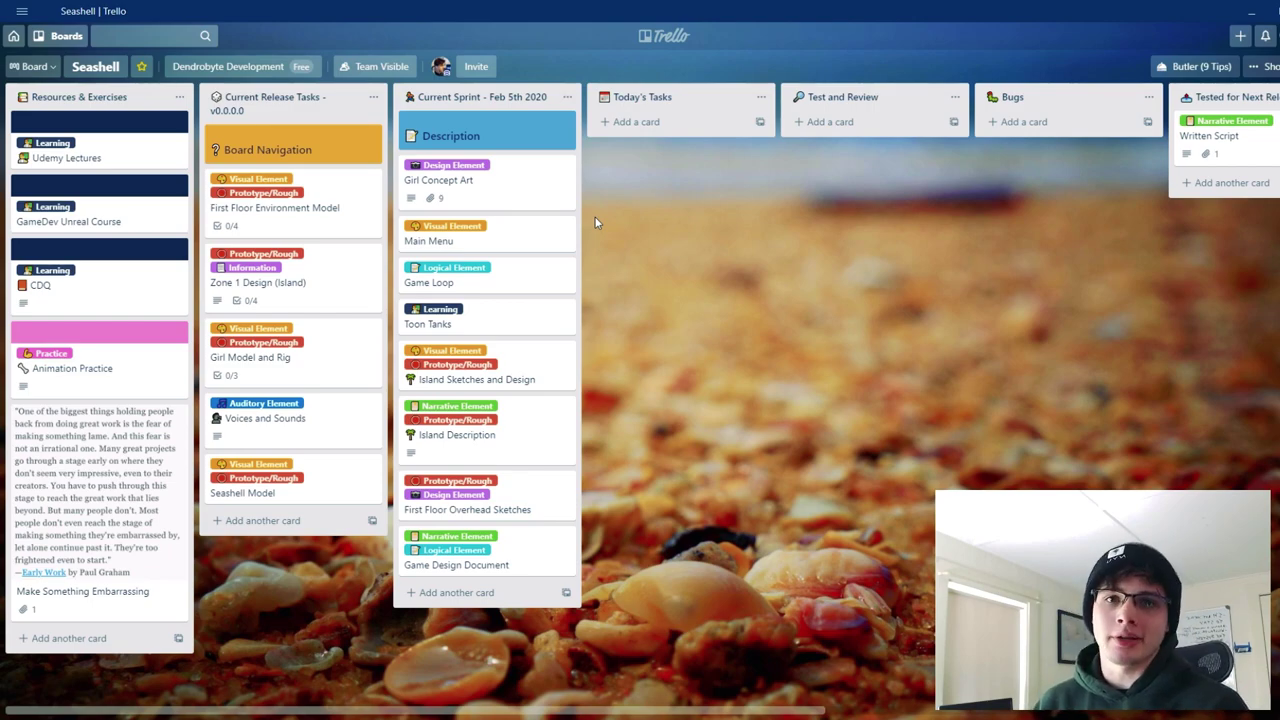
Read through the full description of the Board Navigation card in the Current Release Tasks list, including its label definitions
{"action": "left_click", "coordinate": [281, 156]}
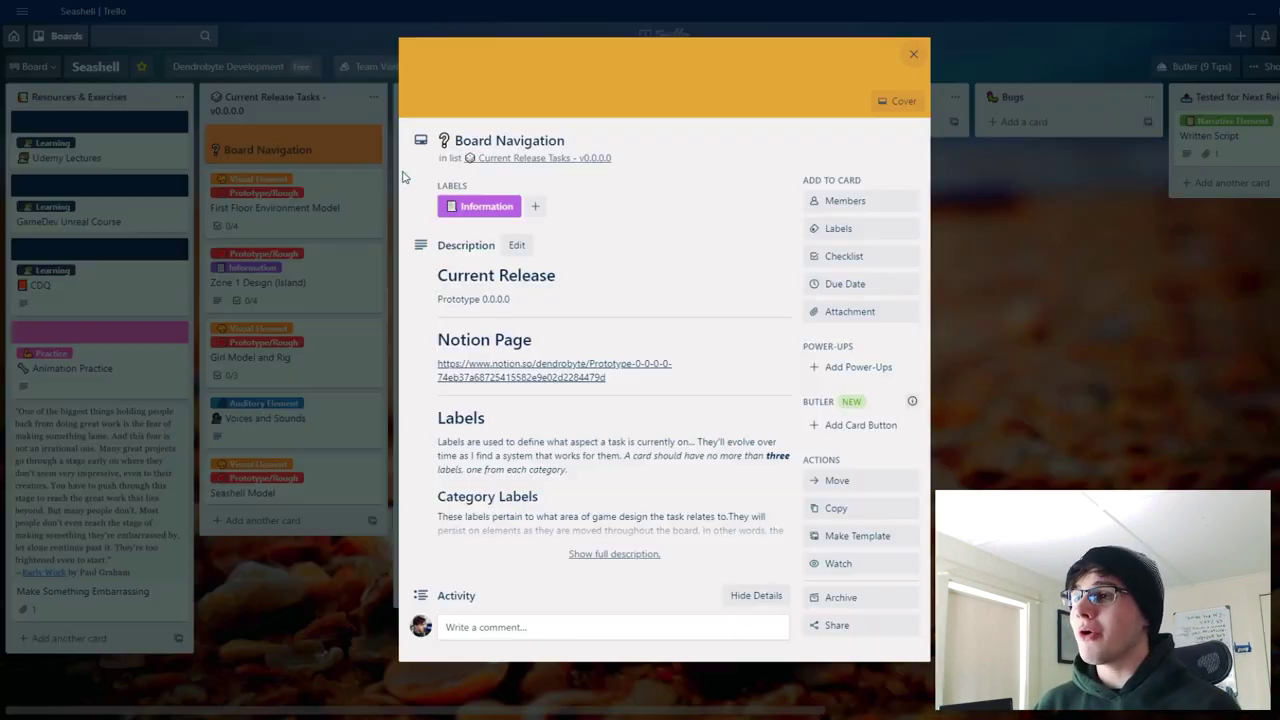
{"action": "left_click", "coordinate": [614, 554]}
{"action": "scroll", "coordinate": [658, 360], "scroll_direction": "down", "scroll_amount": 1}
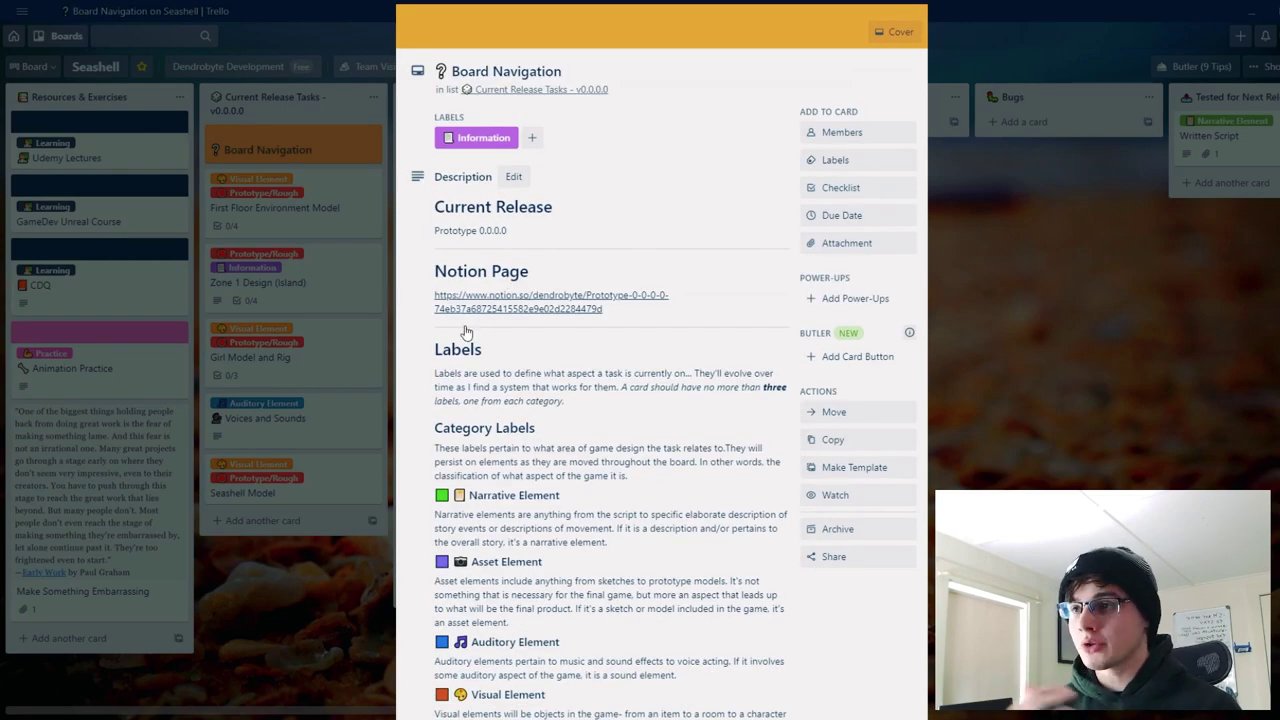
{"action": "scroll", "coordinate": [478, 341], "scroll_direction": "down", "scroll_amount": 1}
{"action": "scroll", "coordinate": [478, 341], "scroll_direction": "down", "scroll_amount": 10}
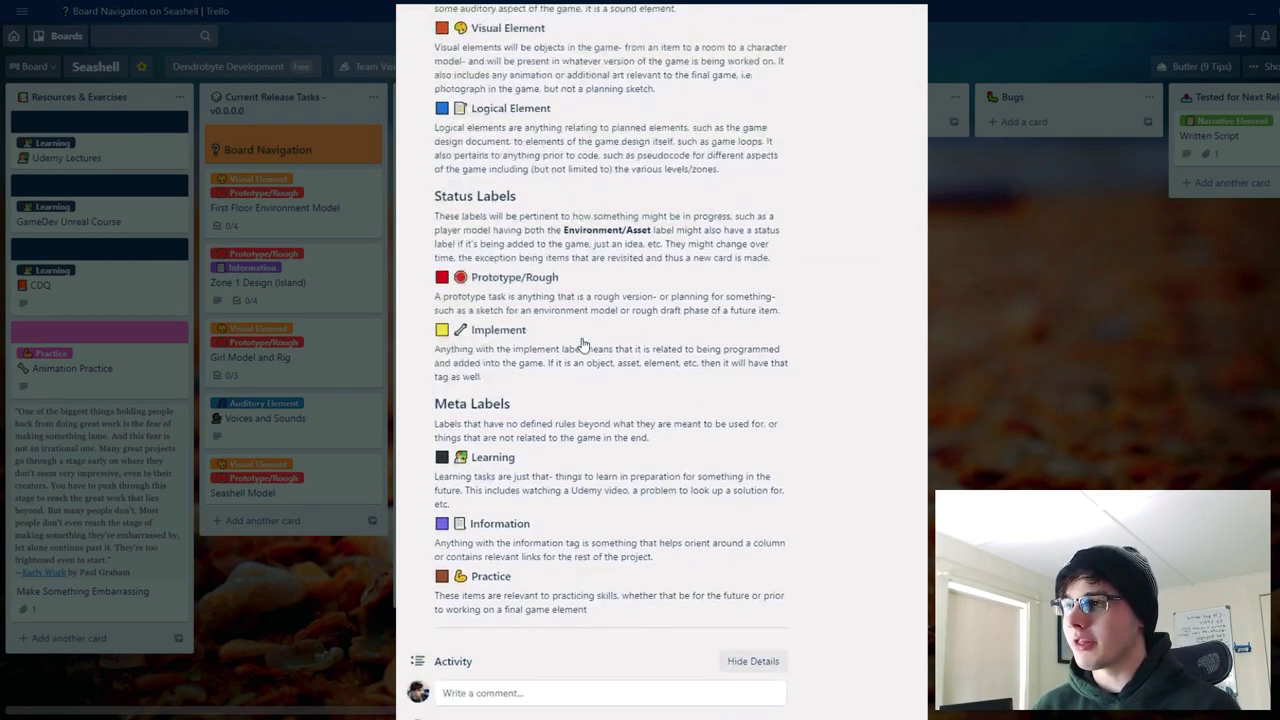
{"action": "left_click", "coordinate": [1040, 365]}
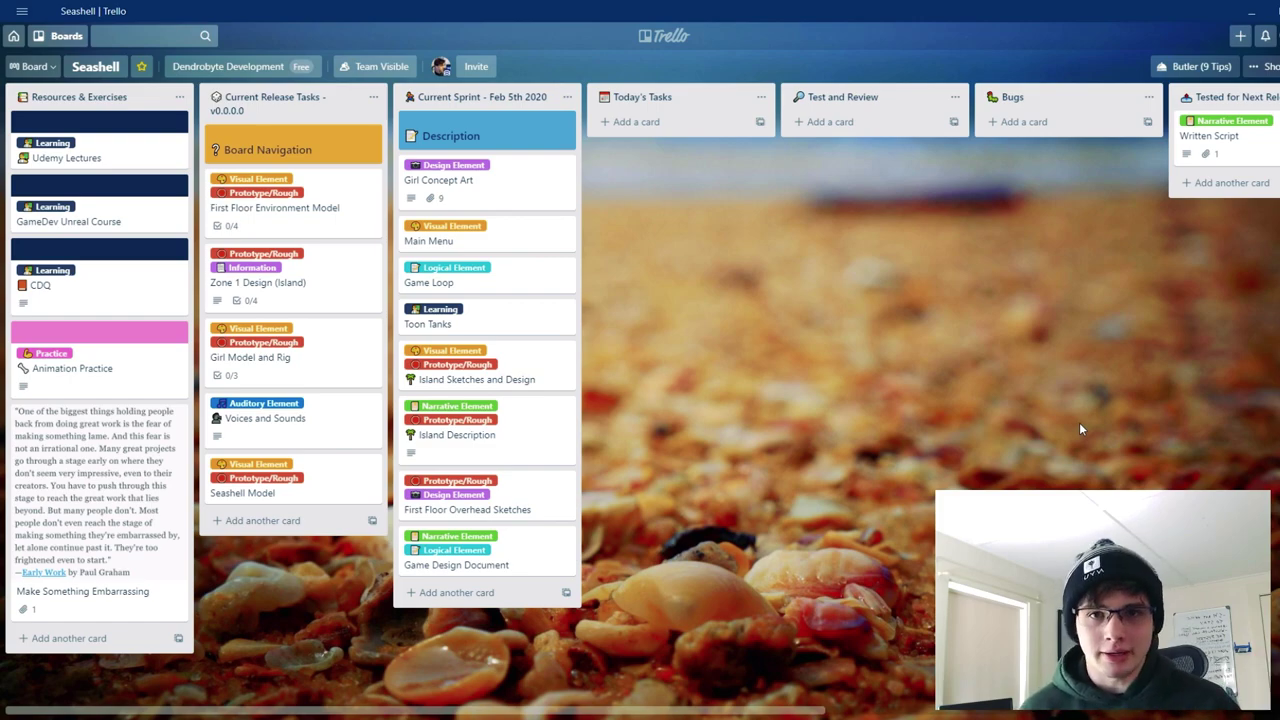
View the details of the Animation Practice card in the Resources & Exercises list
{"action": "left_click_drag", "start_coordinate": [508, 183], "coordinate": [530, 185]}
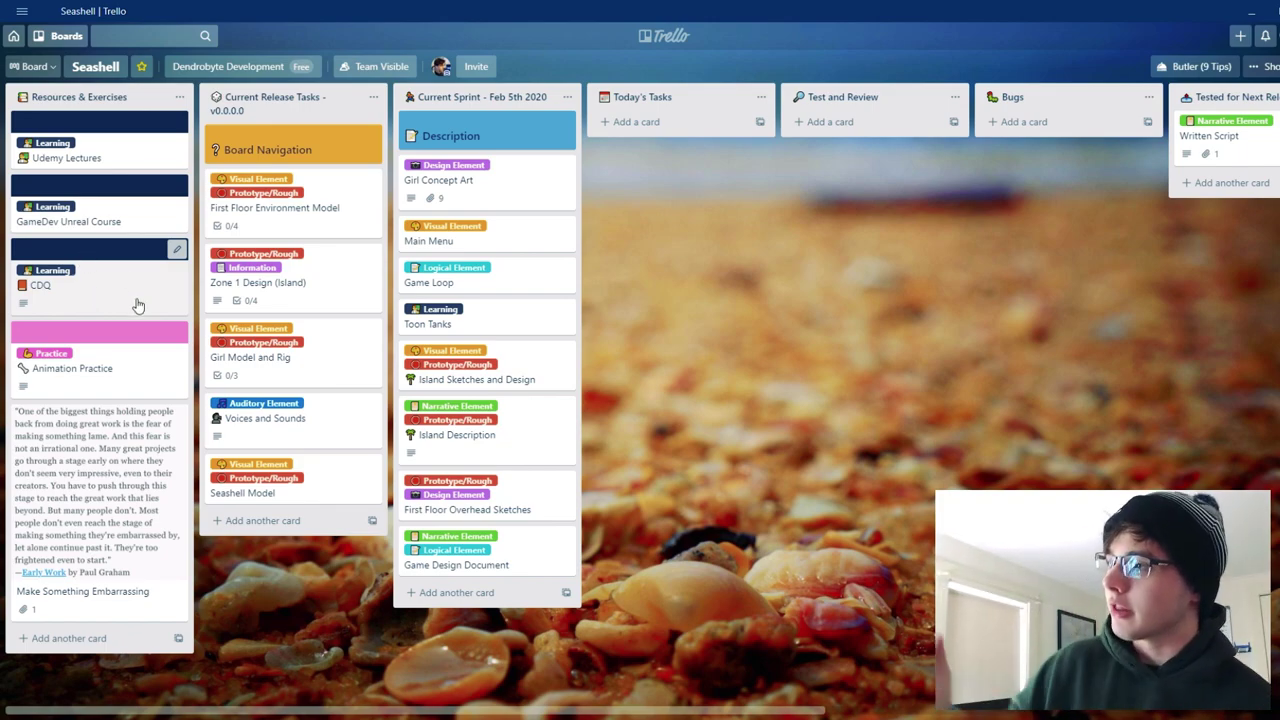
{"action": "left_click", "coordinate": [95, 370]}
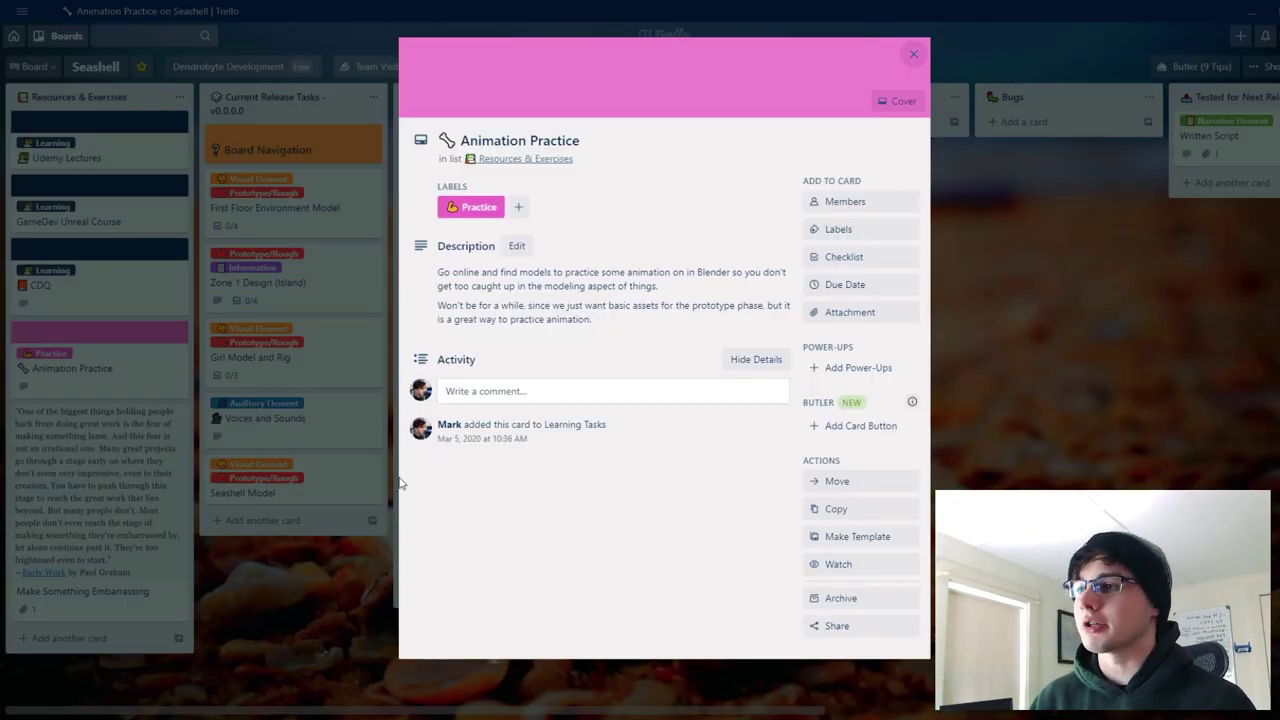
{"action": "left_click", "coordinate": [370, 579]}
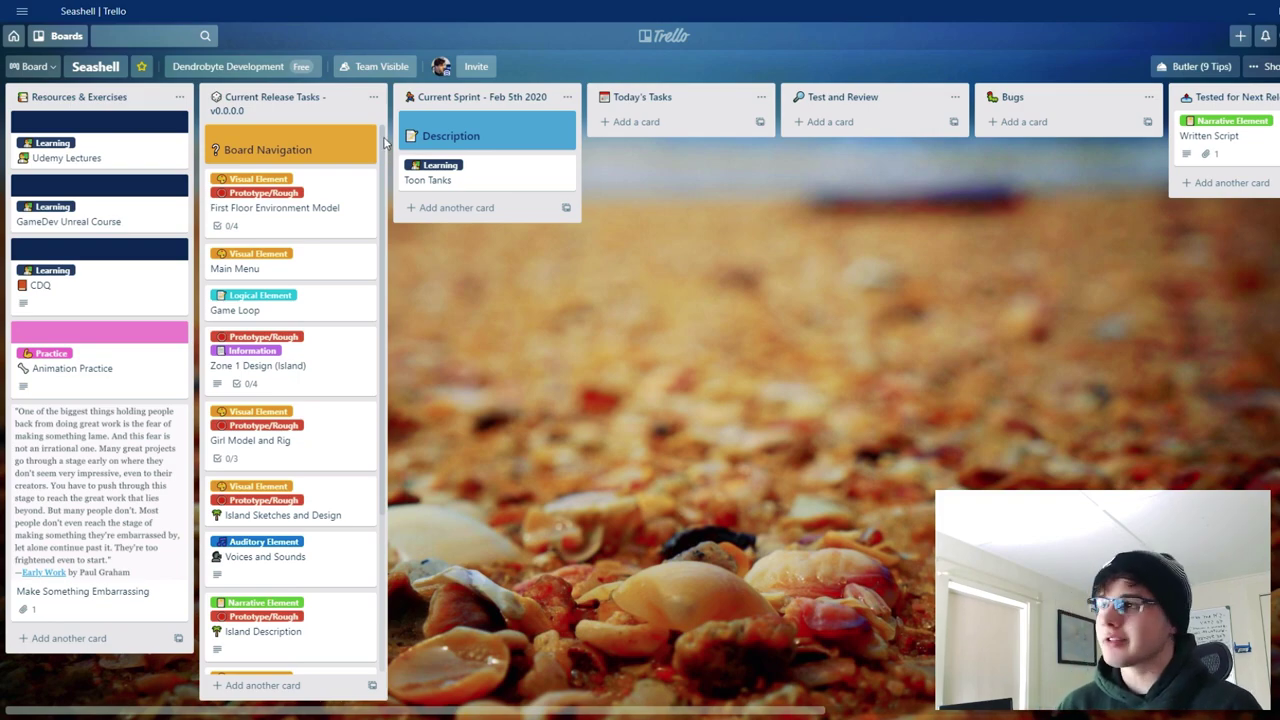
Try to replace the Visual Element label with Implement on the Main Menu card in Current Release Tasks
{"action": "scroll", "coordinate": [388, 196], "scroll_direction": "down", "scroll_amount": 1}
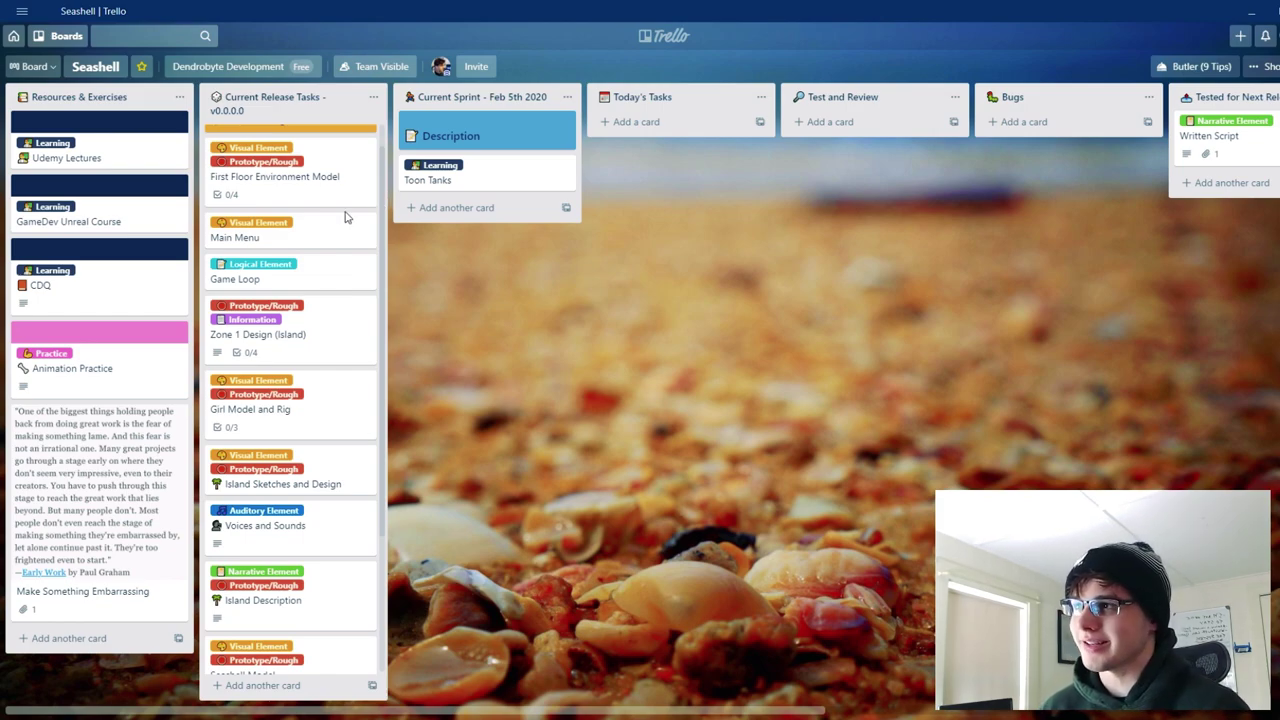
{"action": "left_click", "coordinate": [300, 230]}
{"action": "key", "text": "l"}
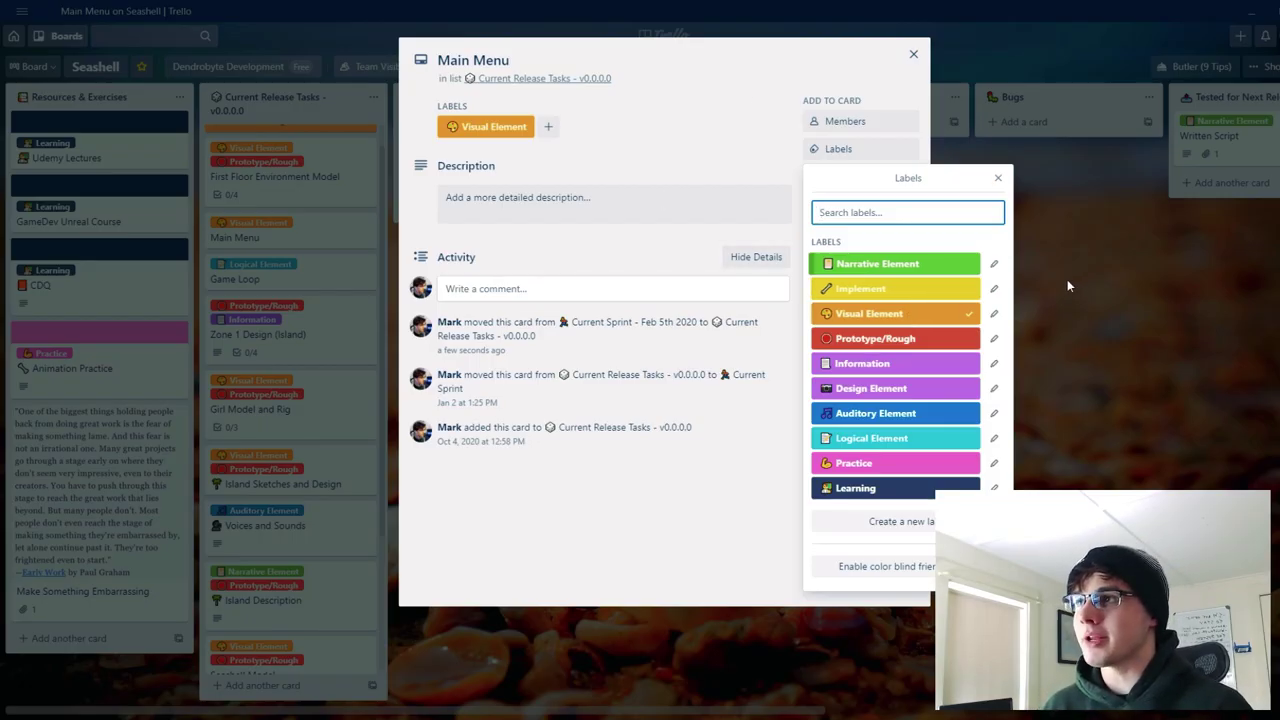
{"action": "left_click", "coordinate": [898, 316]}
{"action": "left_click", "coordinate": [898, 292]}
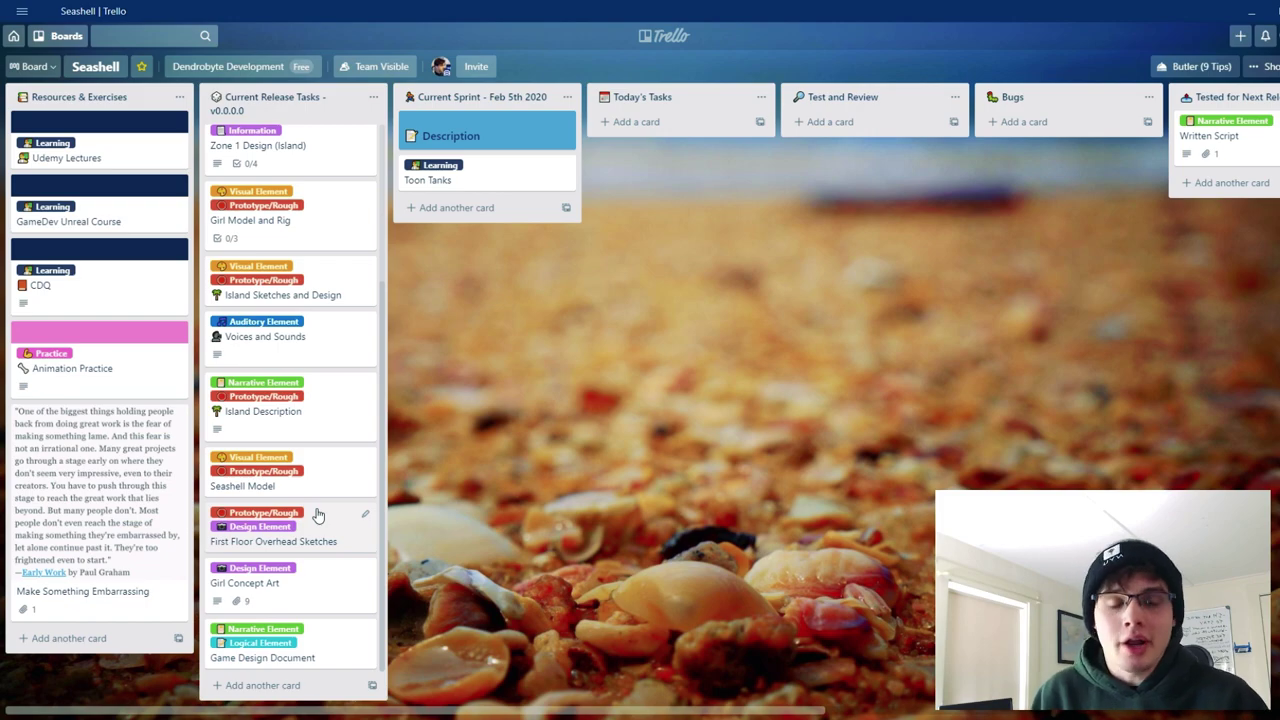
Move the Zone 1 Design (Island) card below Voices and Sounds in Current Release Tasks and archive it
{"action": "left_click_drag", "start_coordinate": [521, 278], "coordinate": [446, 273]}
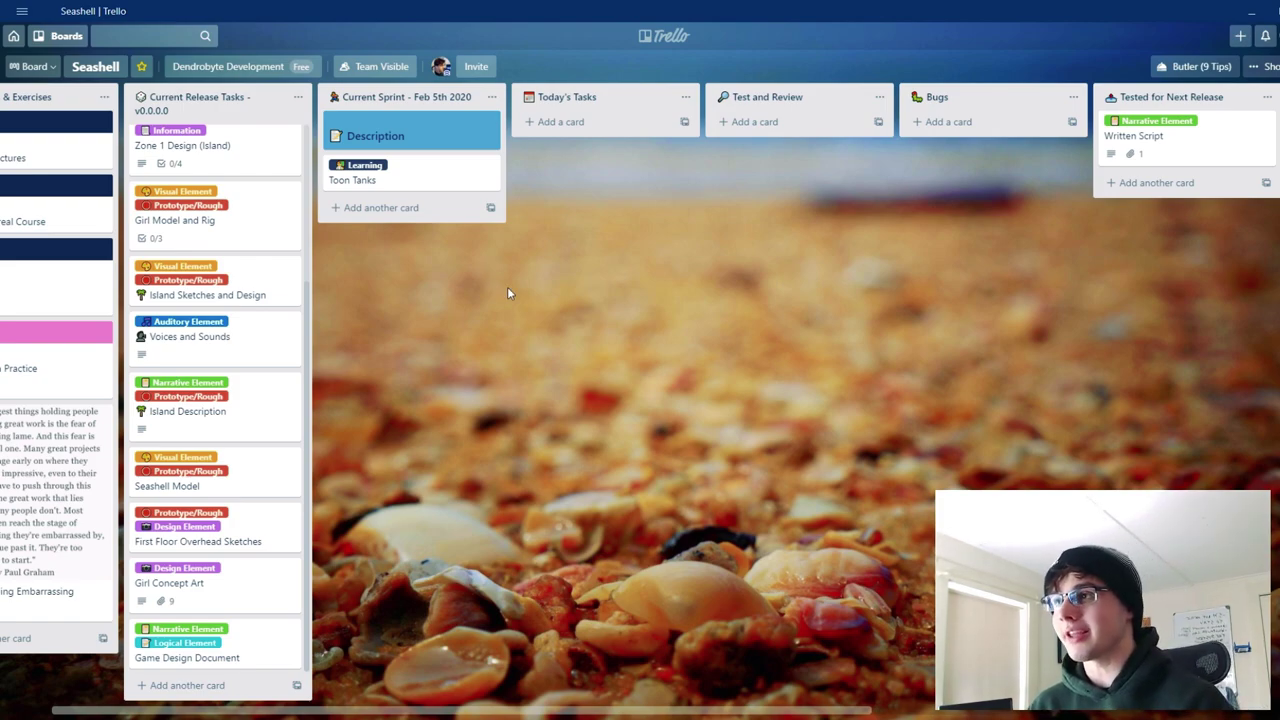
{"action": "scroll", "coordinate": [517, 286], "scroll_direction": "left", "scroll_amount": 1}
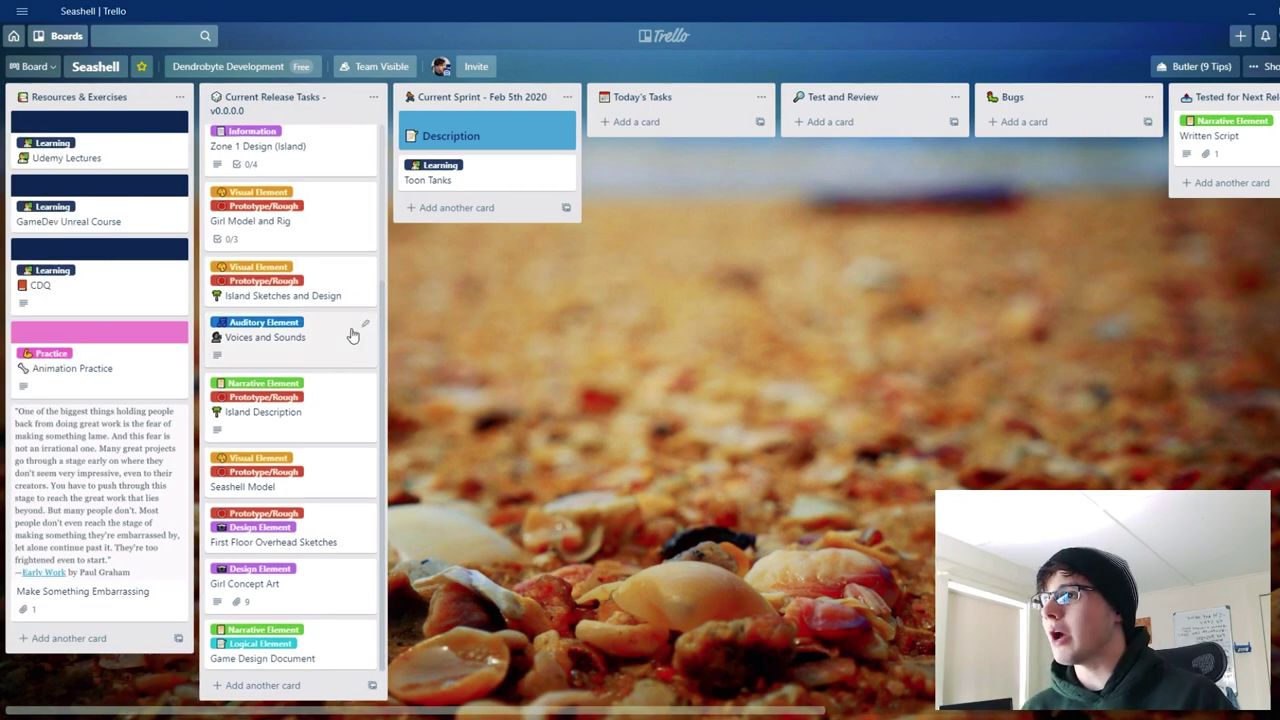
{"action": "scroll", "coordinate": [357, 342], "scroll_direction": "up", "scroll_amount": 3}
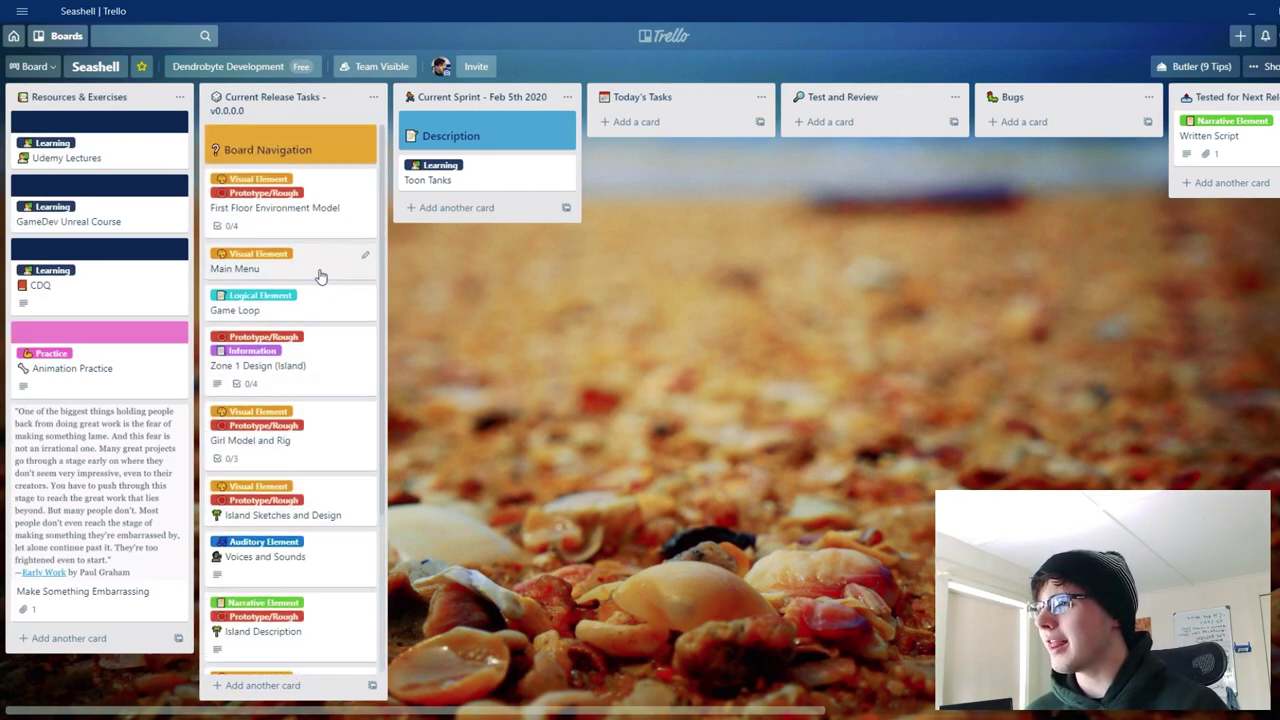
{"action": "scroll", "coordinate": [320, 306], "scroll_direction": "down", "scroll_amount": 3}
{"action": "left_click_drag", "start_coordinate": [305, 245], "coordinate": [323, 457]}
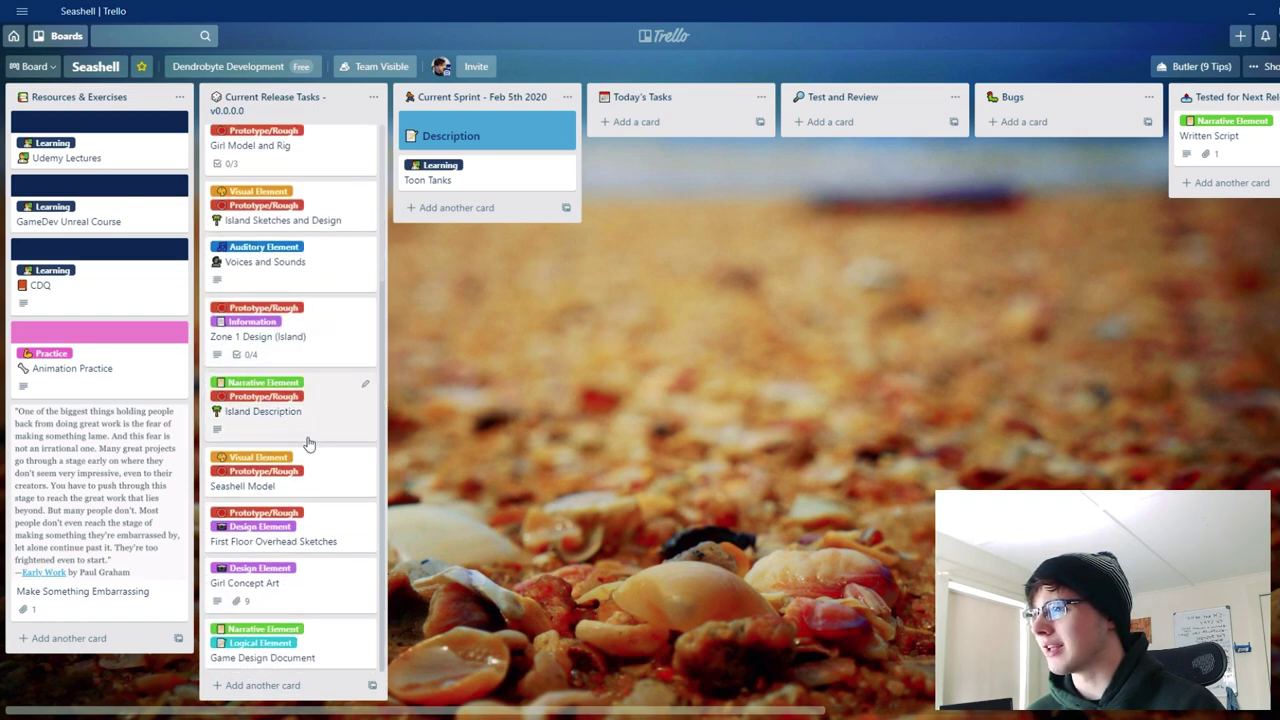
{"action": "key", "text": "c"}
Move Girl Concept Art, First Floor Overhead Sketches, Game Loop and Island Description to Current Sprint, and Game Design Document to the top of Resources & Exercises
{"action": "left_click_drag", "start_coordinate": [300, 603], "coordinate": [490, 240]}
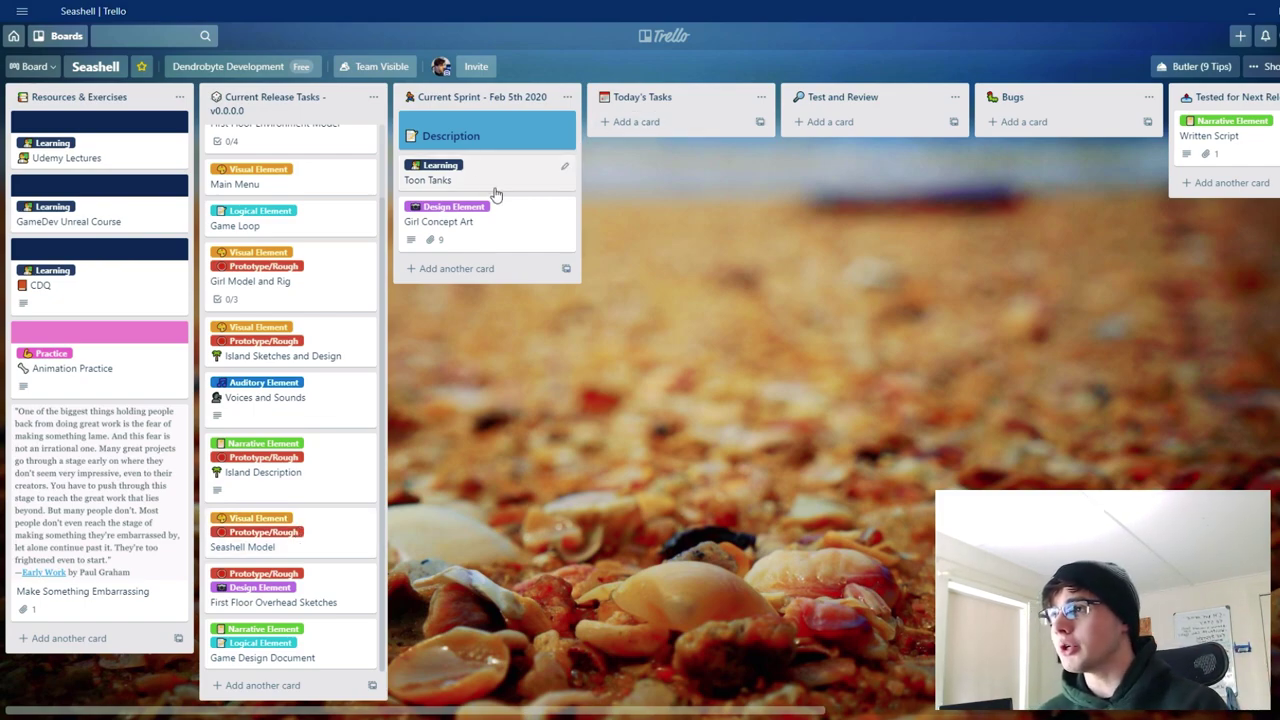
{"action": "mouse_move", "coordinate": [300, 595]}
{"action": "left_mouse_down"}
{"action": "mouse_move", "coordinate": [457, 460]}
{"action": "mouse_move", "coordinate": [520, 290]}
{"action": "mouse_move", "coordinate": [490, 285]}
{"action": "left_mouse_up"}
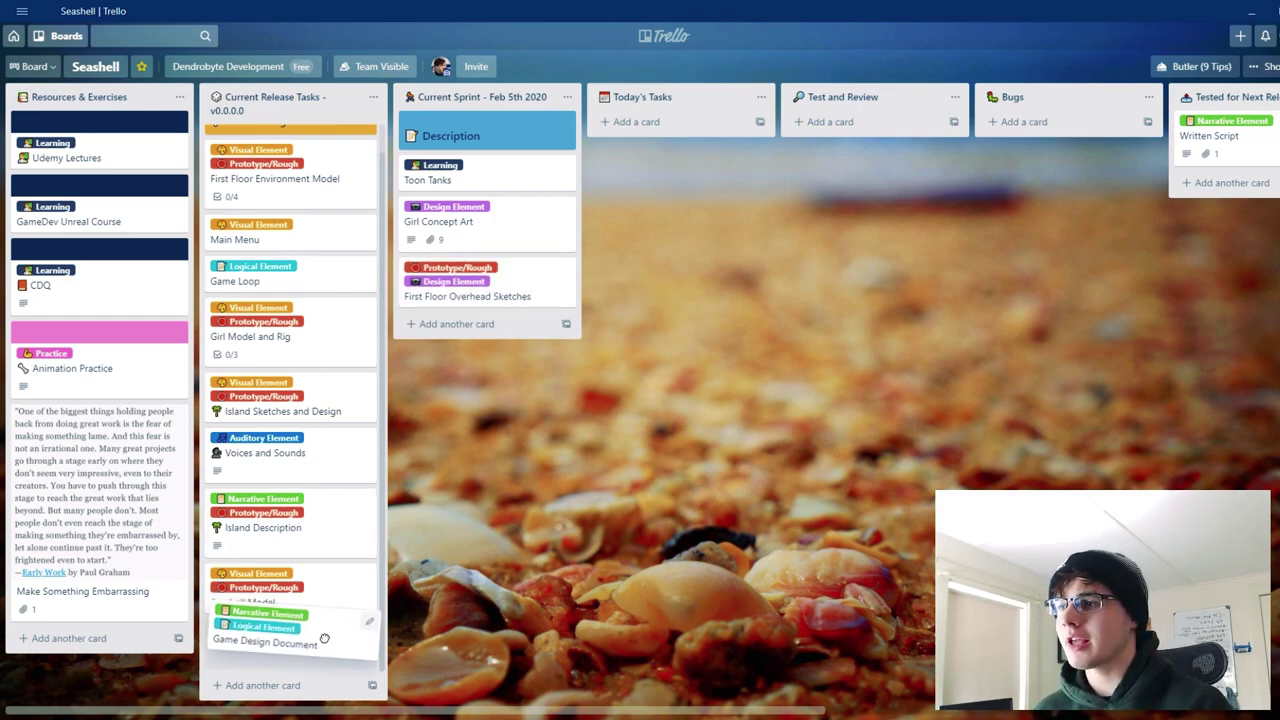
{"action": "left_click_drag", "start_coordinate": [320, 655], "coordinate": [125, 655]}
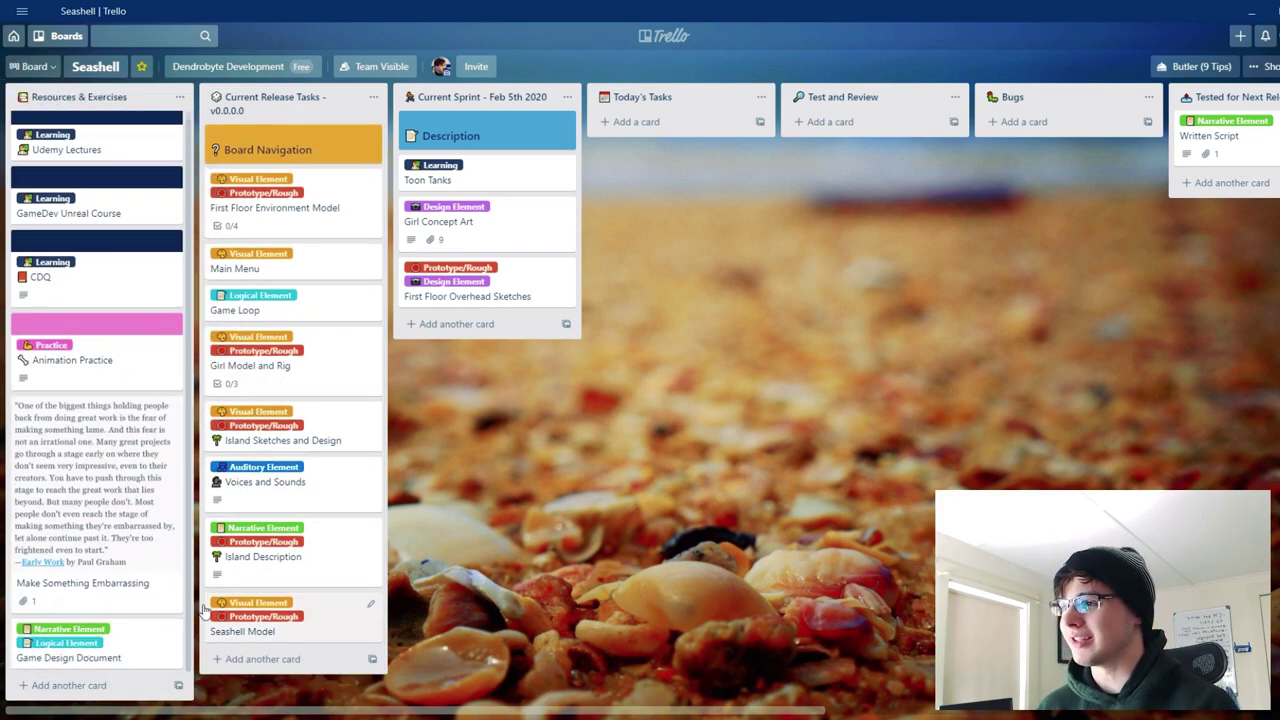
{"action": "left_click_drag", "start_coordinate": [250, 305], "coordinate": [480, 335]}
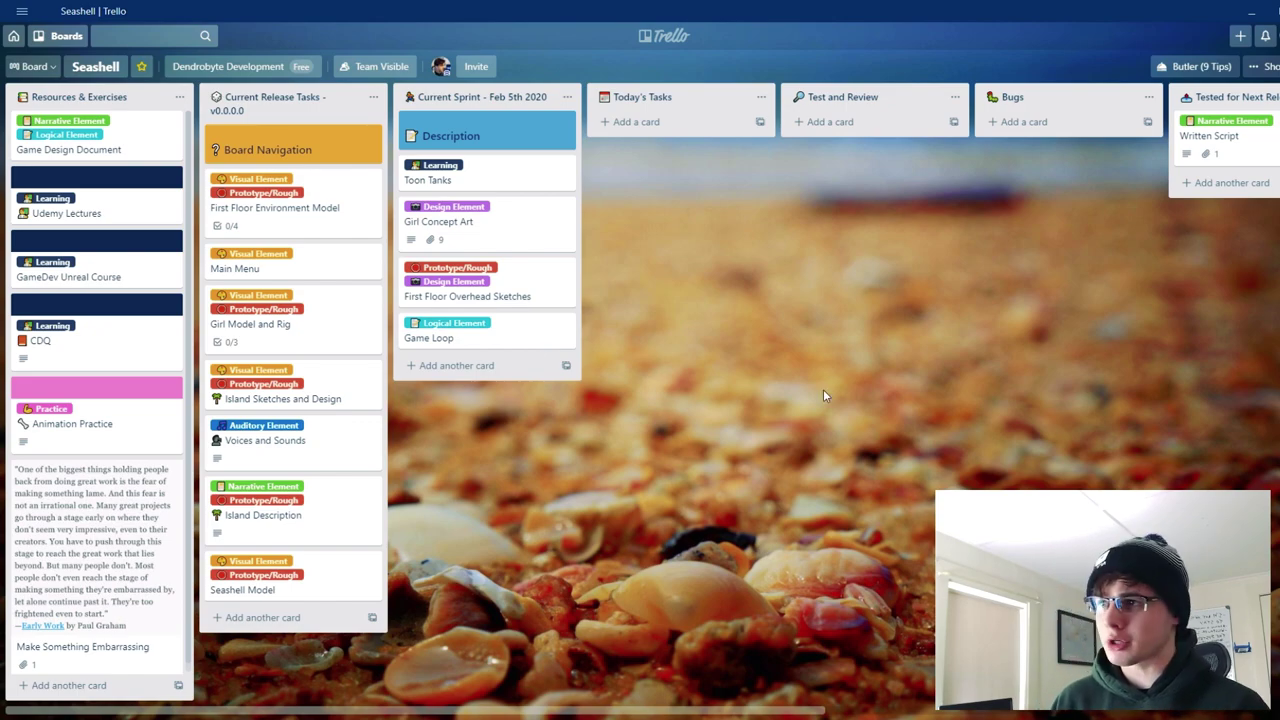
{"action": "left_click_drag", "start_coordinate": [310, 500], "coordinate": [520, 385]}
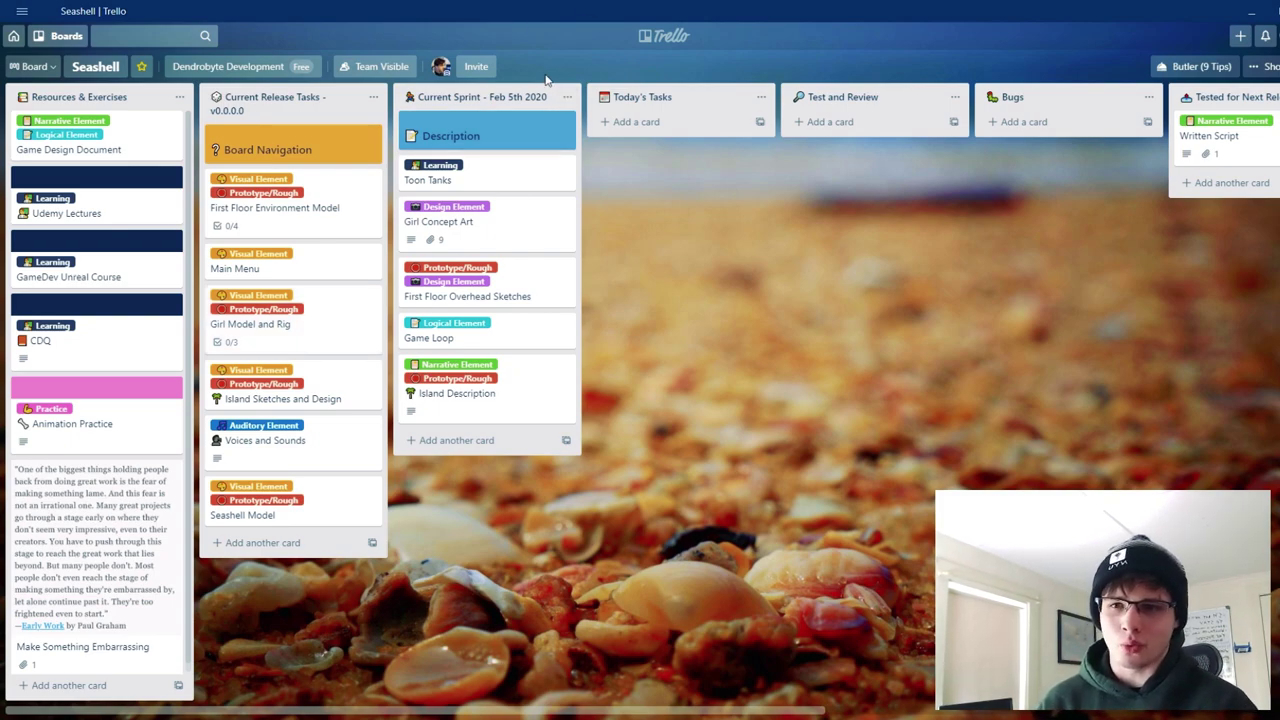
Move the Toon Tanks and Game Loop cards from the Current Sprint list to Today's Tasks
{"action": "scroll", "coordinate": [409, 342], "scroll_direction": "right", "scroll_amount": 3}
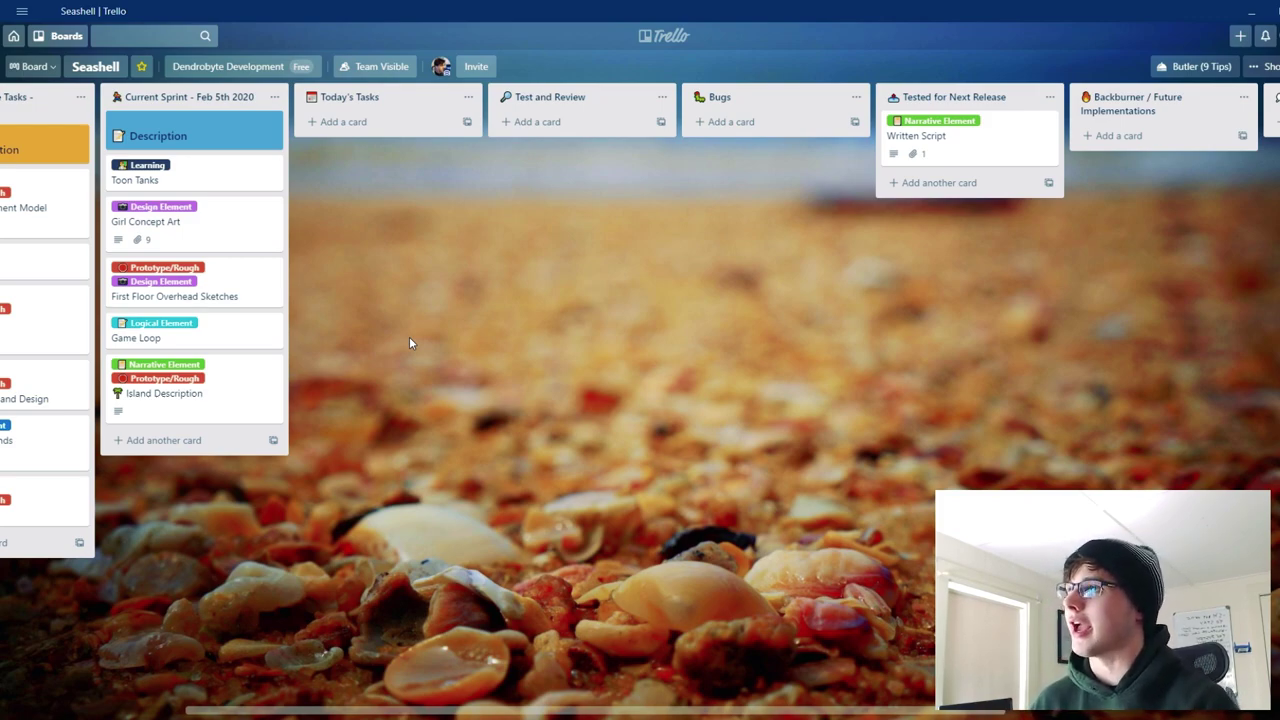
{"action": "left_click_drag", "start_coordinate": [217, 170], "coordinate": [466, 233]}
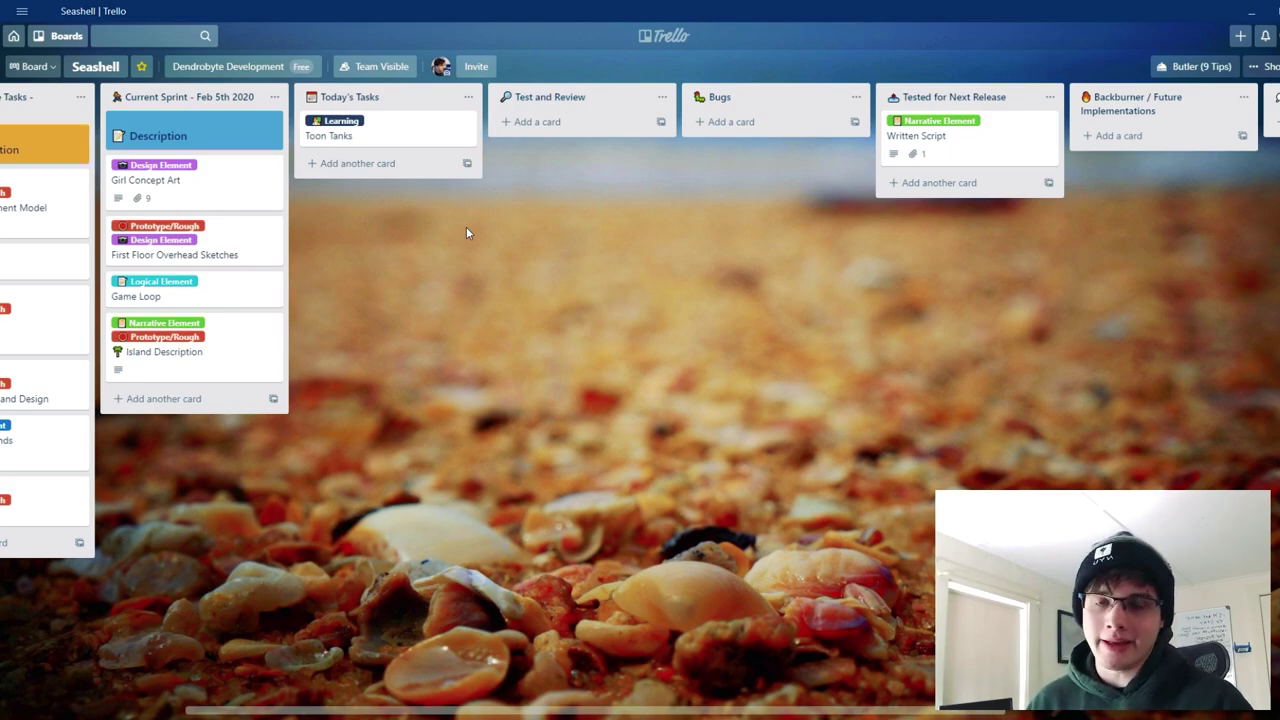
{"action": "left_click_drag", "start_coordinate": [229, 292], "coordinate": [421, 180]}
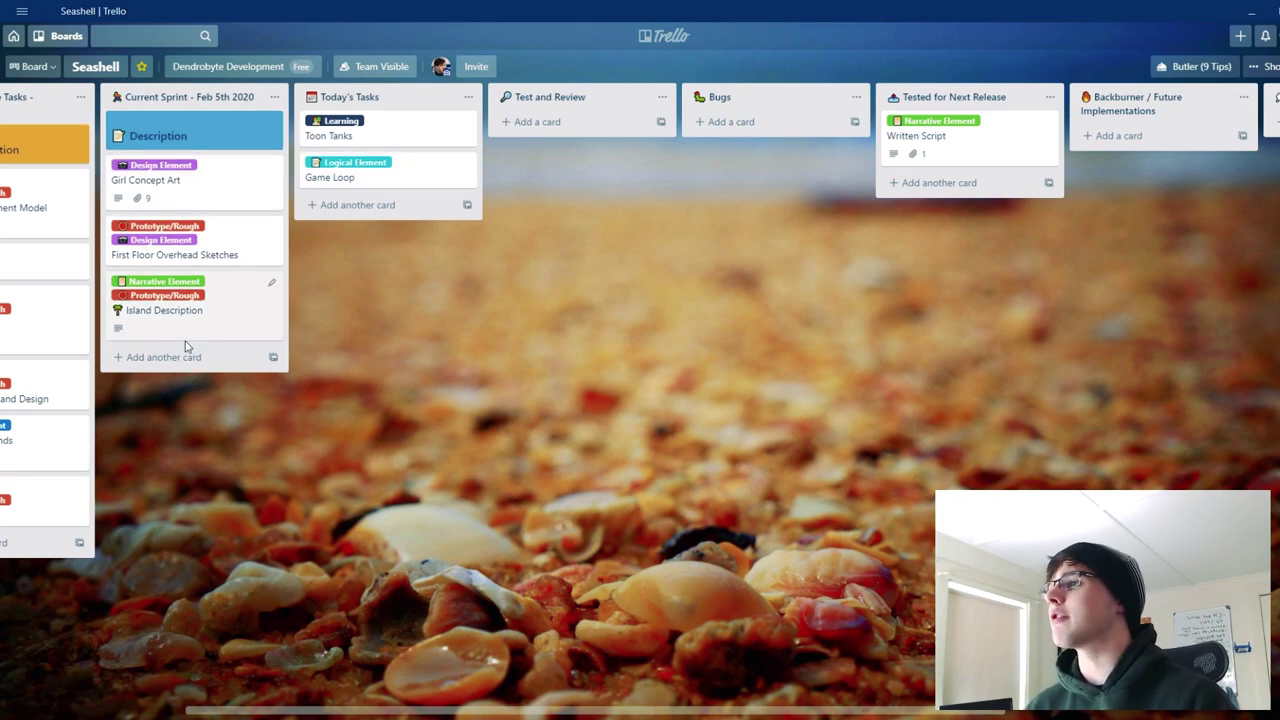
Move the First Floor Environment Model card from Current Release Tasks to the Test and Review list
{"action": "left_click_drag", "start_coordinate": [474, 403], "coordinate": [700, 421]}
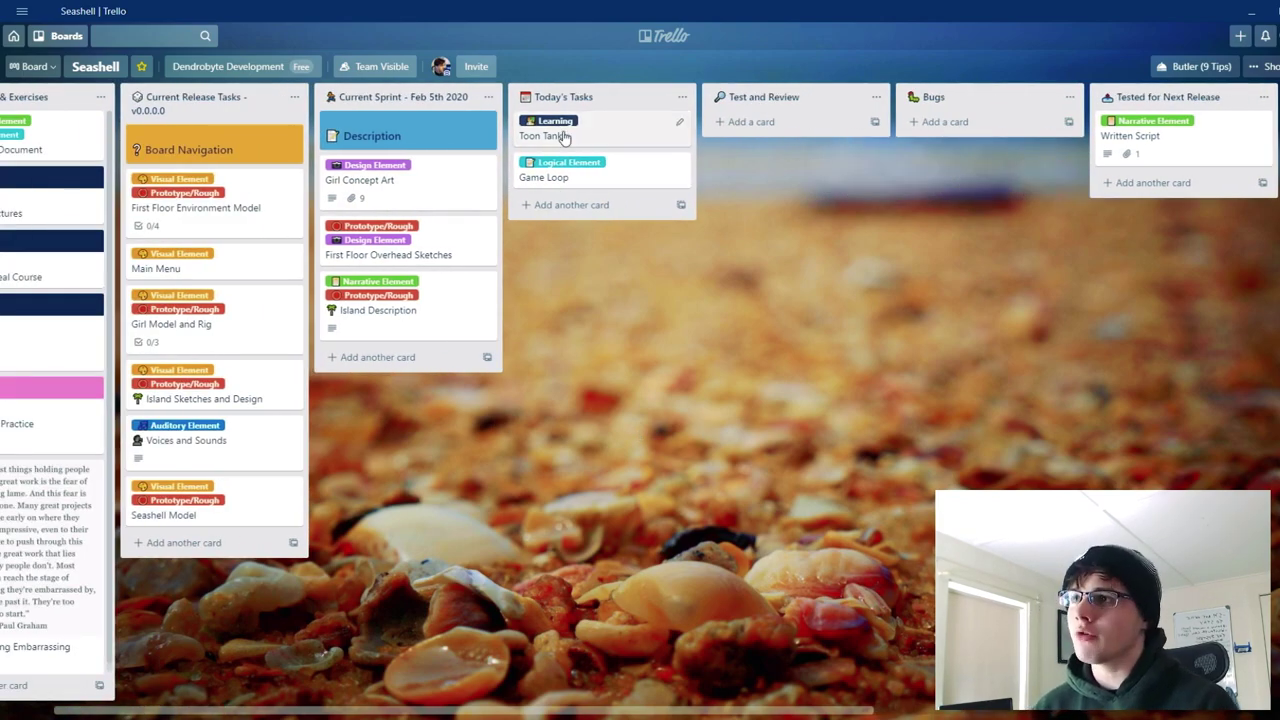
{"action": "left_click_drag", "start_coordinate": [605, 130], "coordinate": [623, 135]}
{"action": "left_click_drag", "start_coordinate": [607, 334], "coordinate": [613, 335]}
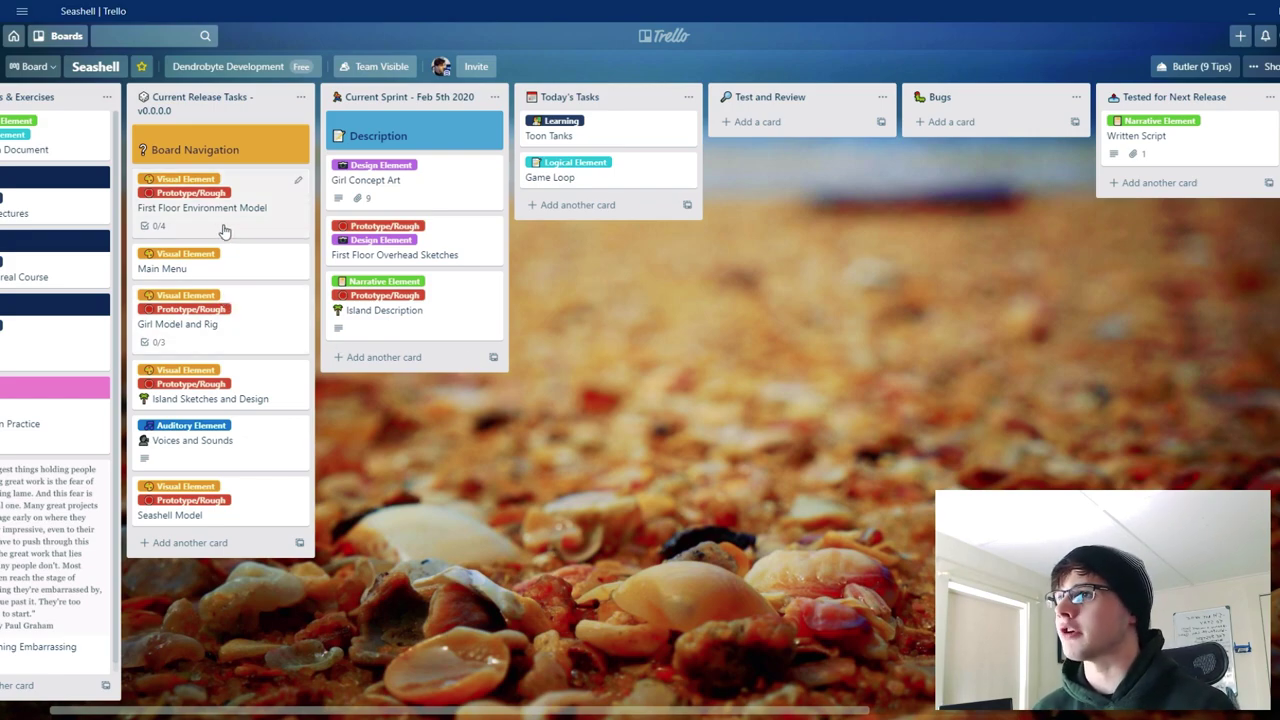
{"action": "left_click_drag", "start_coordinate": [237, 229], "coordinate": [810, 145]}
Check the Areas checklist on the First Floor Environment Model card and move the card to Tested for Next Release
{"action": "left_click_drag", "start_coordinate": [1066, 357], "coordinate": [770, 492]}
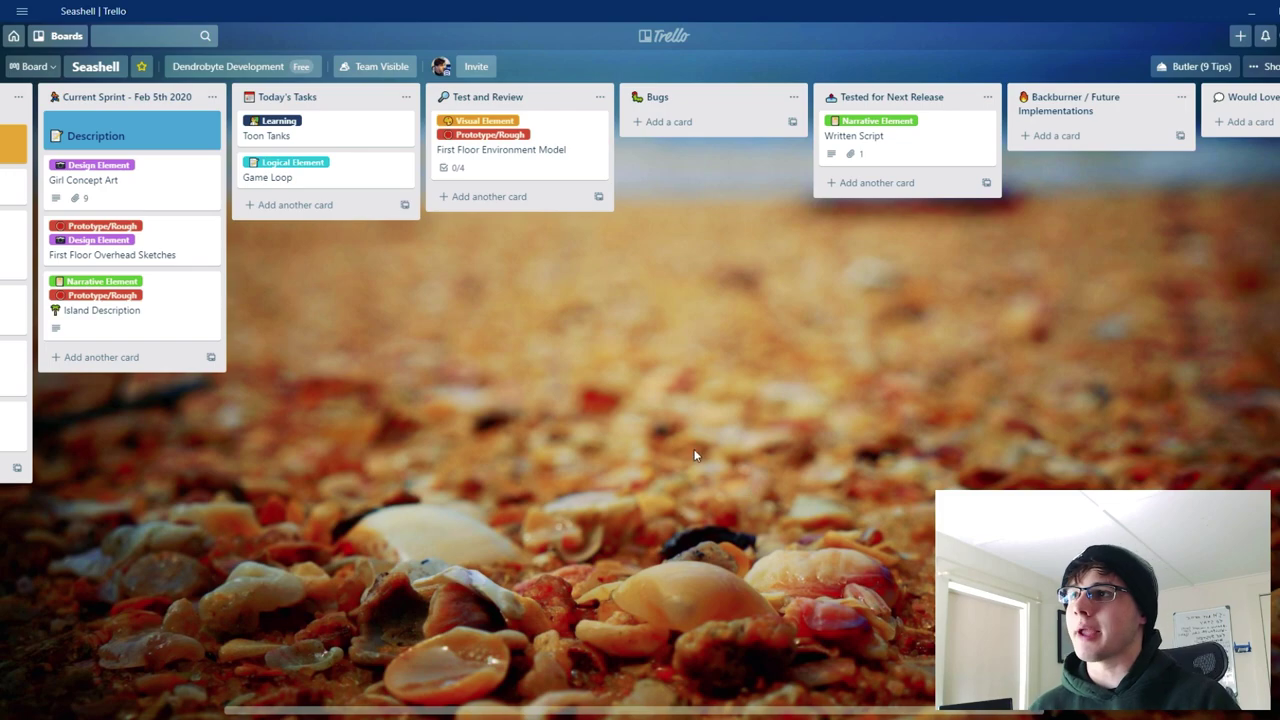
{"action": "left_click_drag", "start_coordinate": [694, 451], "coordinate": [372, 257]}
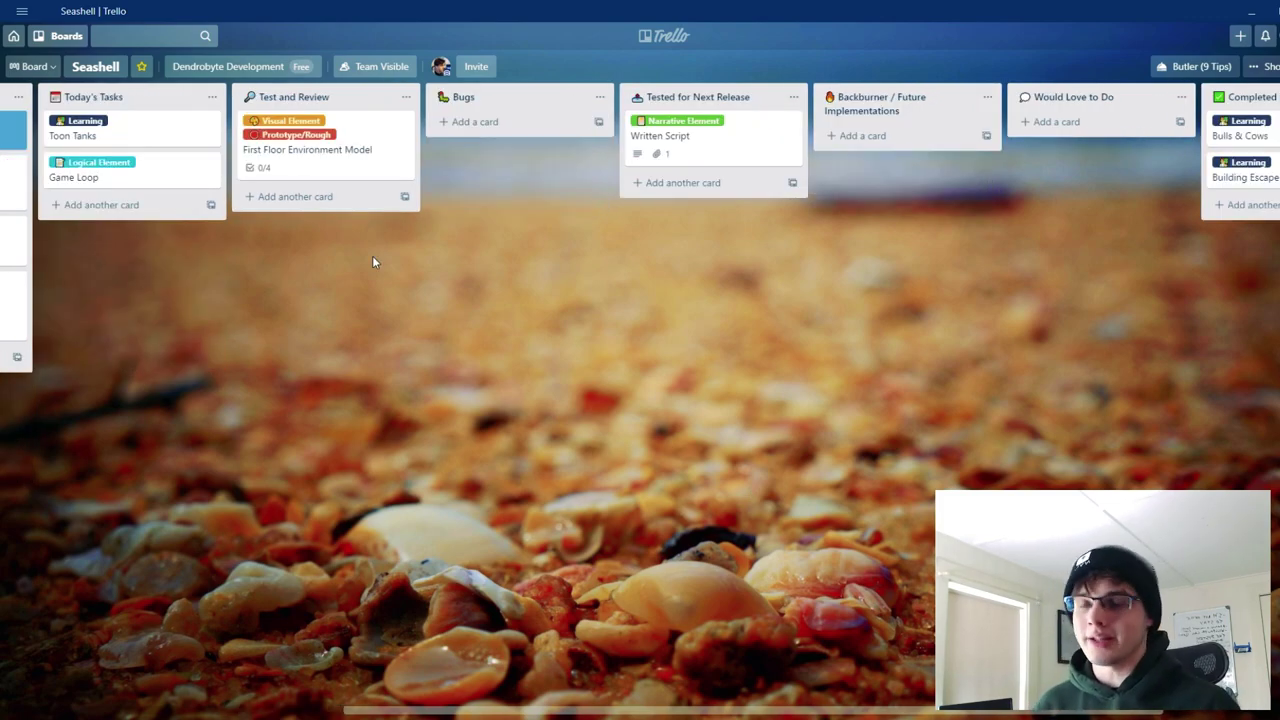
{"action": "left_click", "coordinate": [320, 165]}
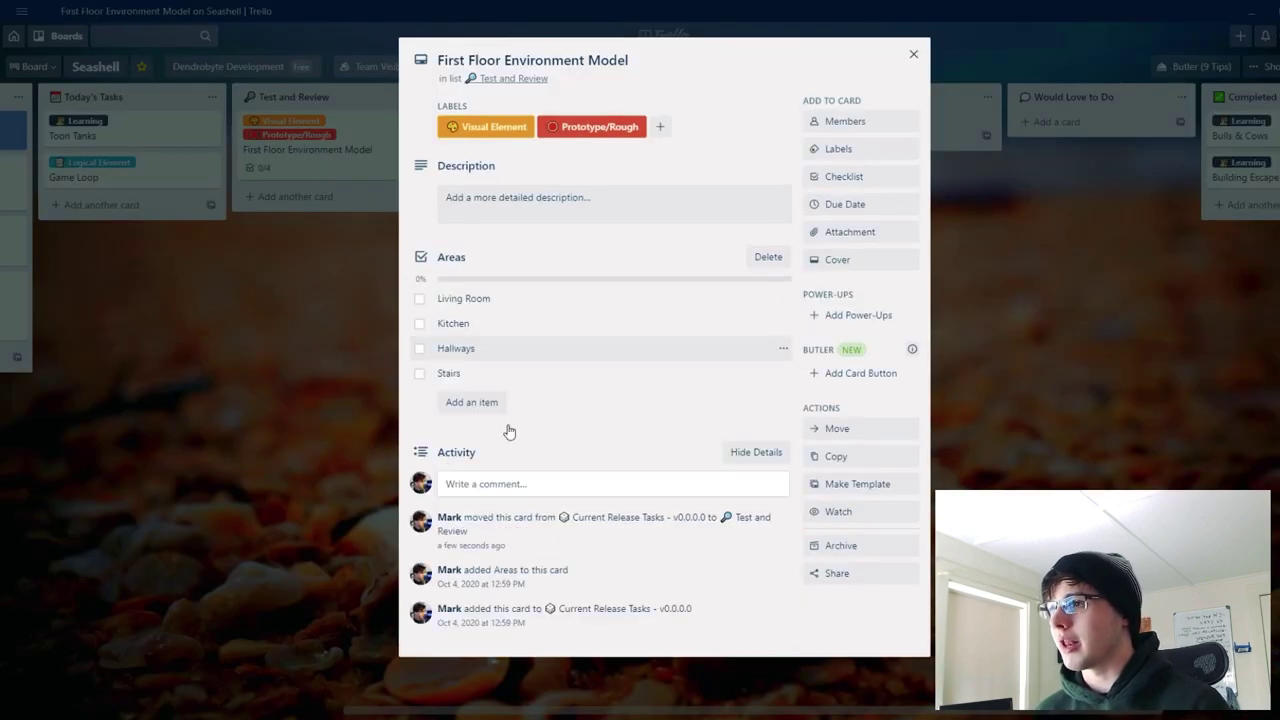
{"action": "left_click", "coordinate": [322, 418]}
{"action": "left_click_drag", "start_coordinate": [290, 160], "coordinate": [630, 244]}
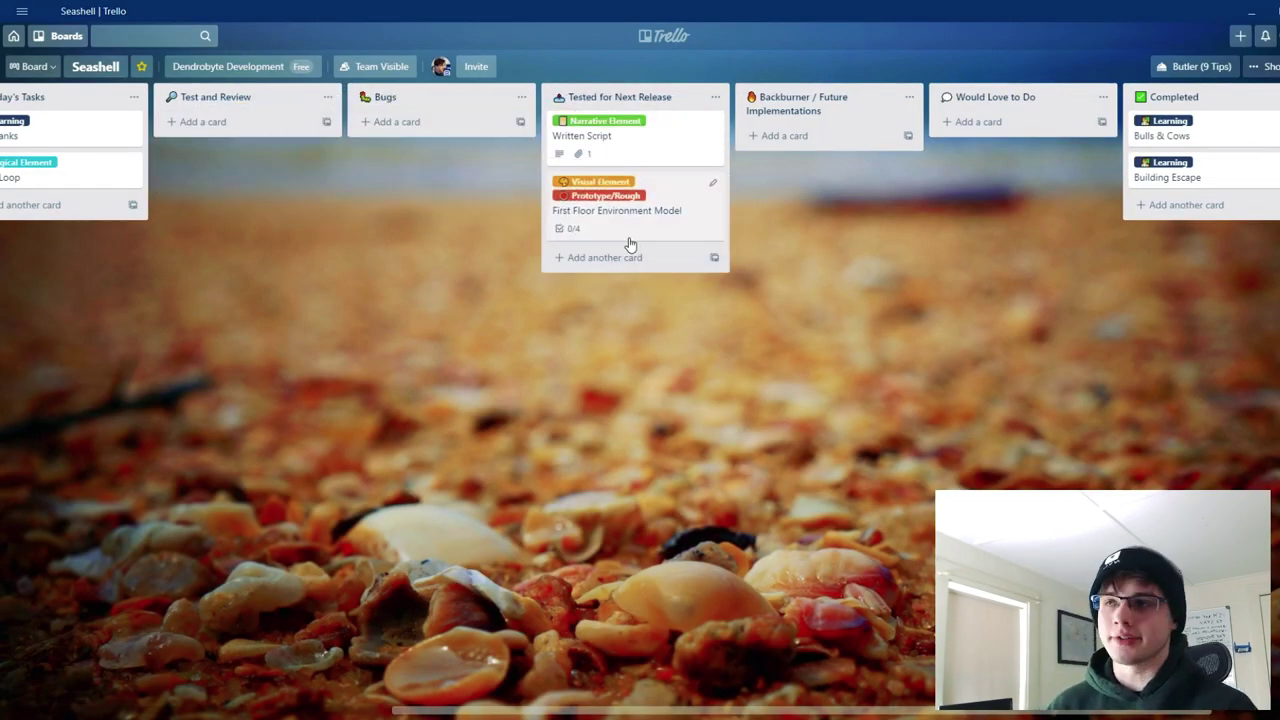
Add a "Seashell Transportation to Island Level" card to Current Release Tasks with the Prototype/Rough and Implement labels
{"action": "scroll", "coordinate": [630, 244], "scroll_direction": "left", "scroll_amount": 5}
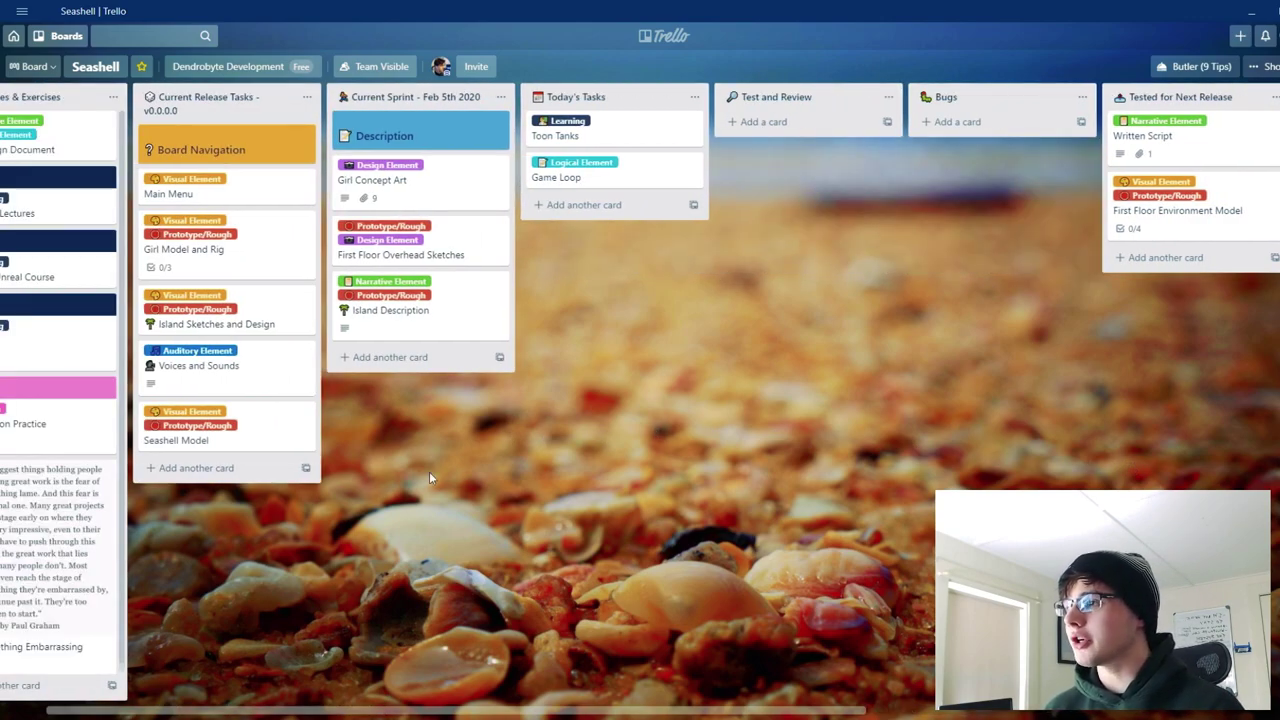
{"action": "left_click", "coordinate": [200, 468]}
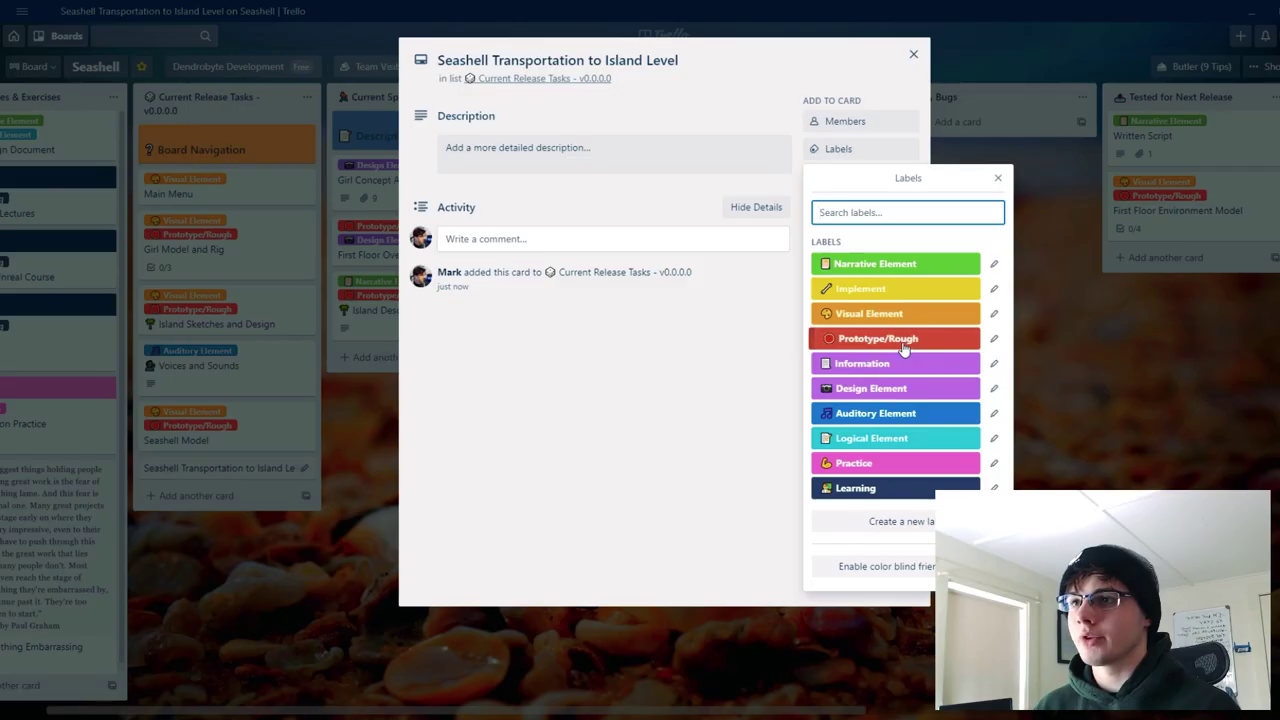
{"action": "left_click", "coordinate": [903, 340]}
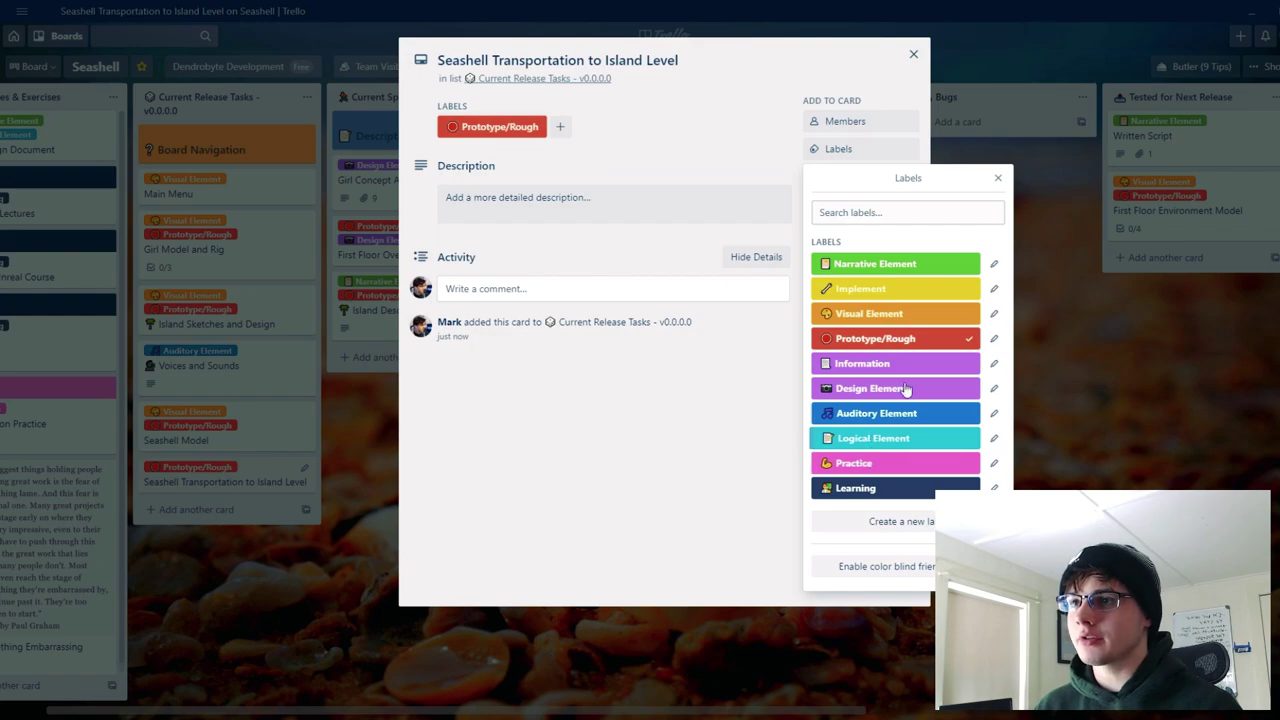
{"action": "left_click", "coordinate": [908, 288]}
{"action": "left_click", "coordinate": [308, 605]}
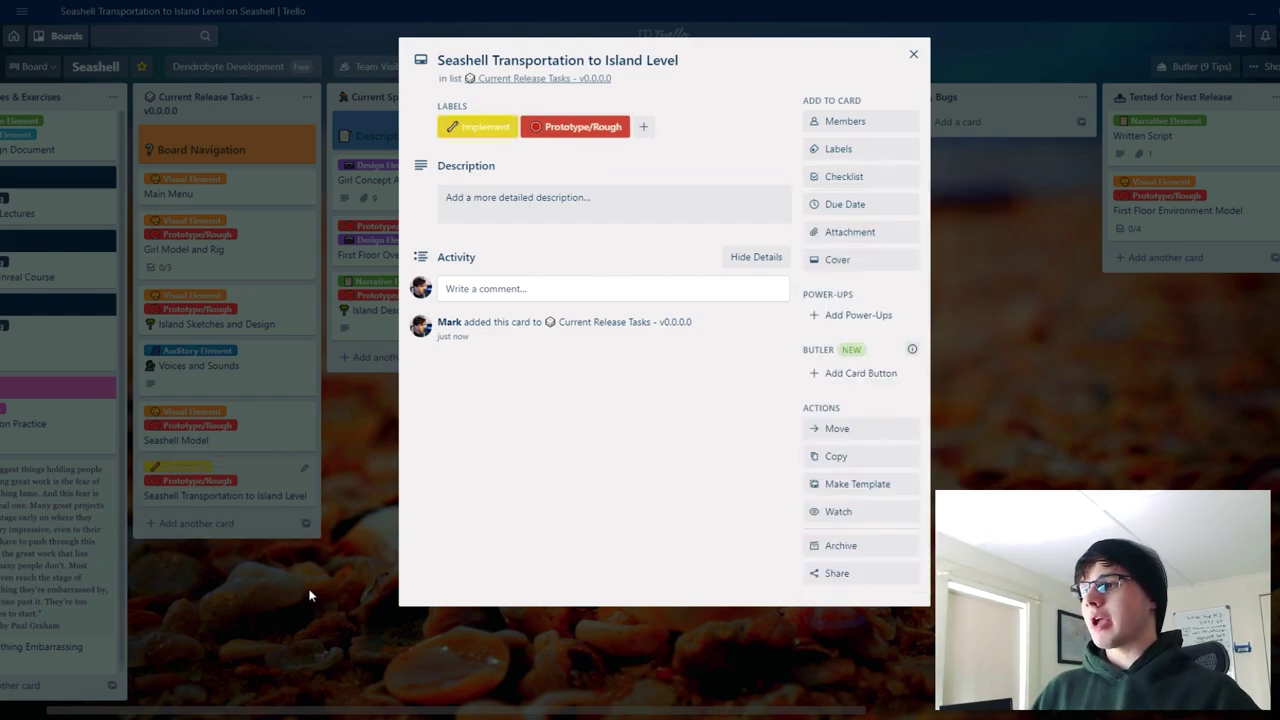
{"action": "left_click", "coordinate": [310, 594]}
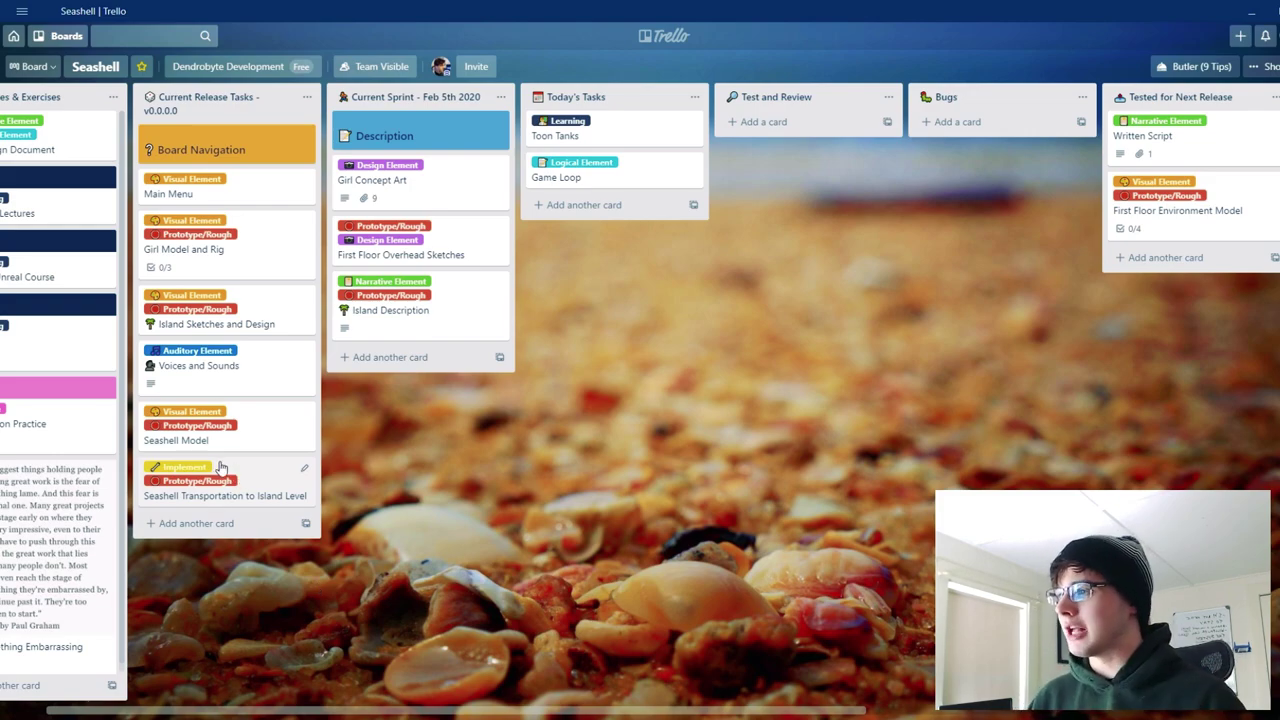
Move the Seashell Transportation to Island Level card to Tested for Next Release and from there to the Bugs list
{"action": "left_click_drag", "start_coordinate": [209, 491], "coordinate": [895, 276]}
{"action": "scroll", "coordinate": [860, 446], "scroll_direction": "right", "scroll_amount": 3}
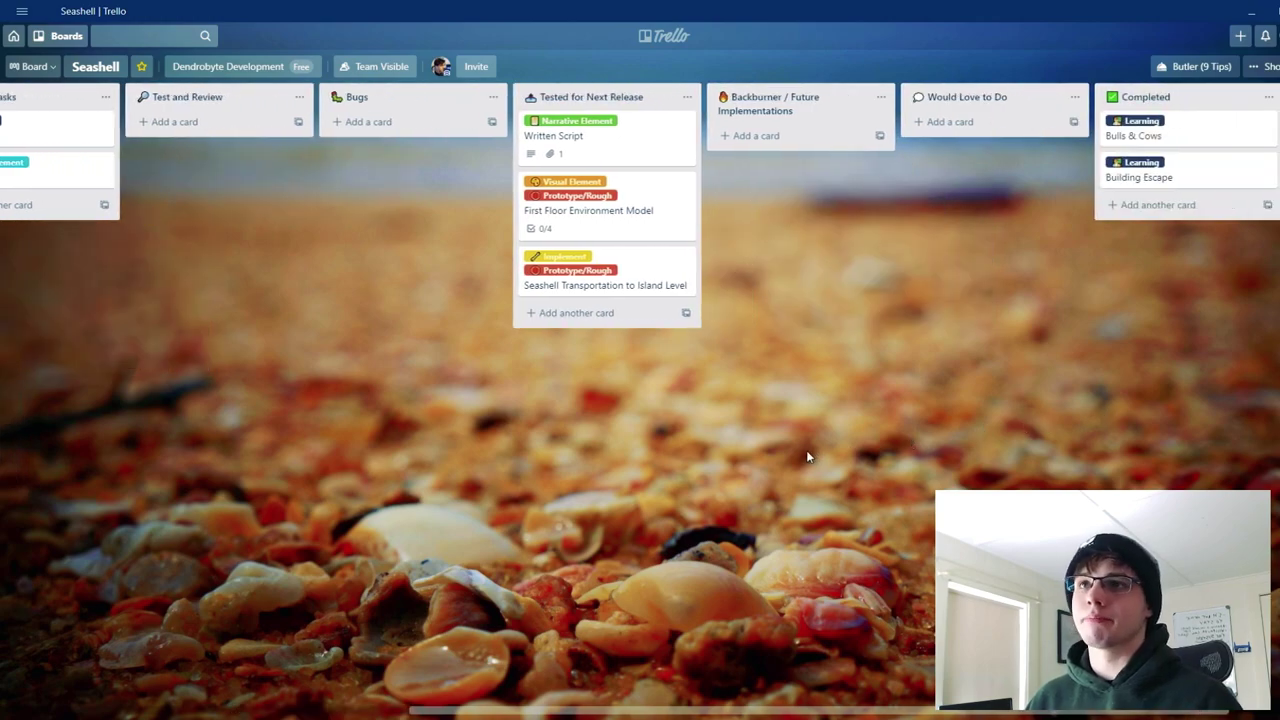
{"action": "left_click_drag", "start_coordinate": [609, 277], "coordinate": [413, 328]}
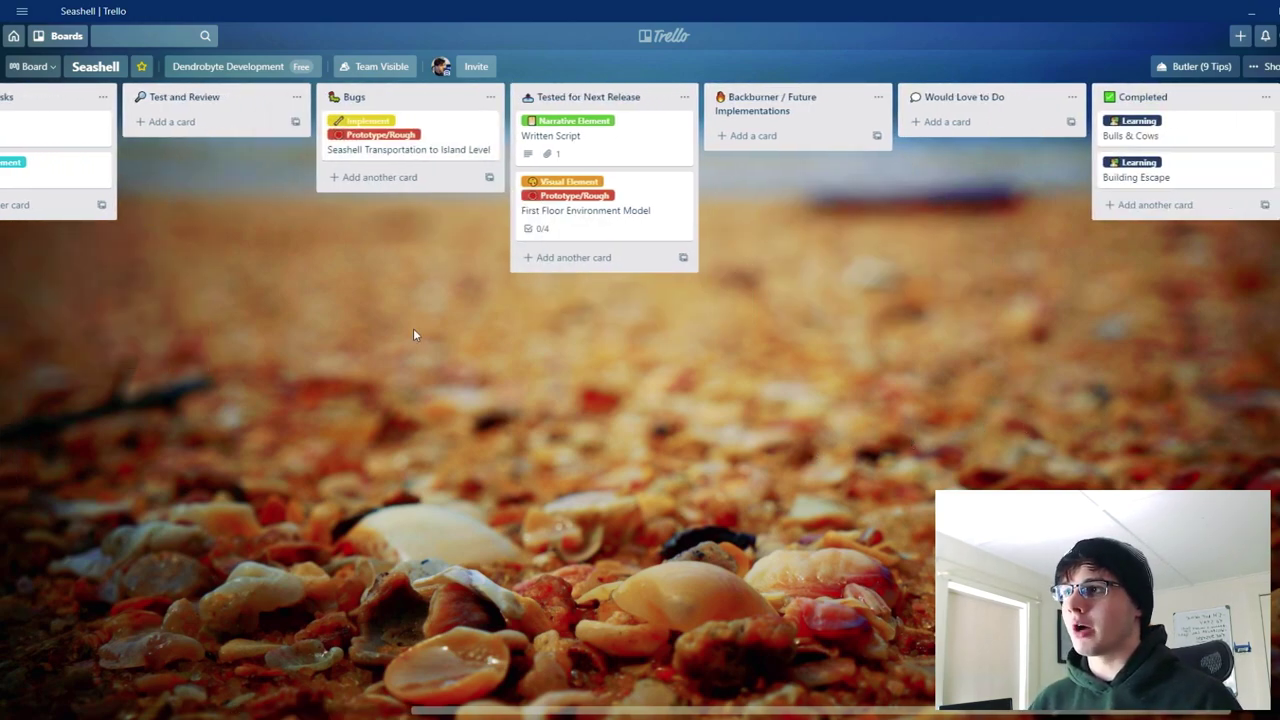
Move the Bugs list between the Current Release Tasks and Current Sprint lists
{"action": "scroll", "coordinate": [460, 220], "scroll_direction": "left", "scroll_amount": 5}
{"action": "left_click_drag", "start_coordinate": [930, 150], "coordinate": [928, 160]}
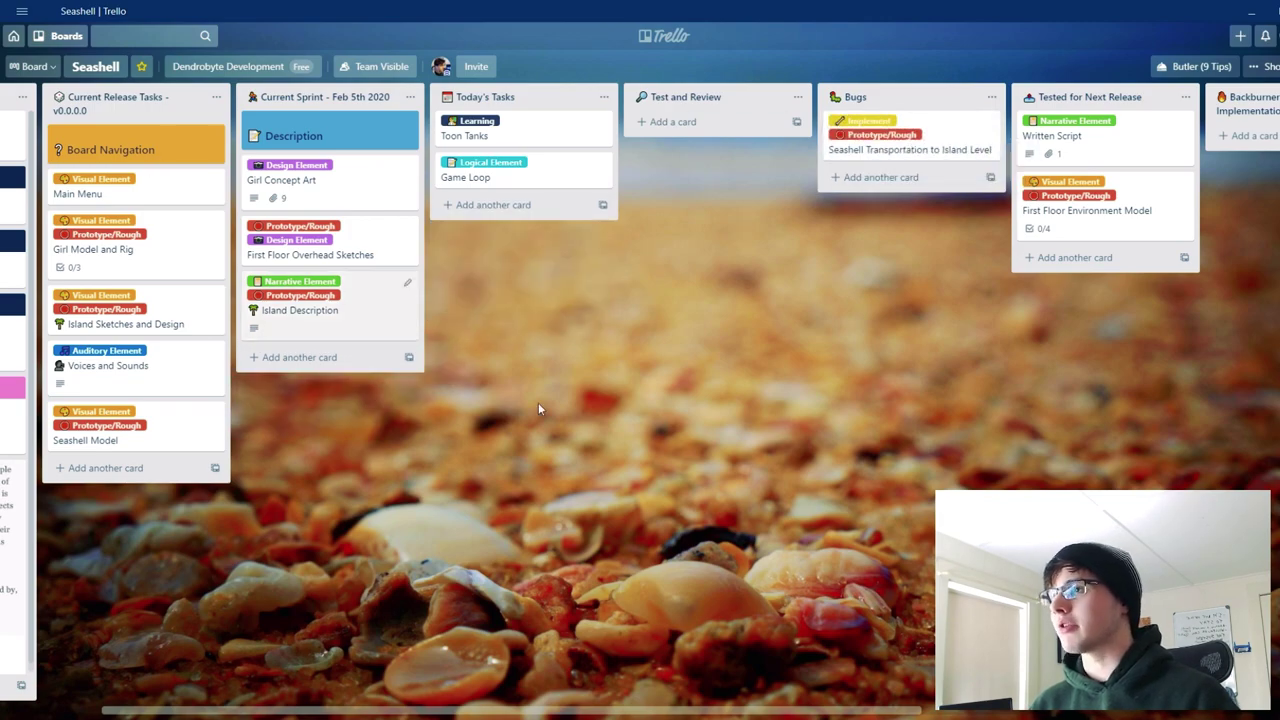
{"action": "scroll", "coordinate": [673, 489], "scroll_direction": "right", "scroll_amount": 1}
{"action": "scroll", "coordinate": [861, 481], "scroll_direction": "left", "scroll_amount": 3}
{"action": "scroll", "coordinate": [614, 505], "scroll_direction": "right", "scroll_amount": 3}
{"action": "left_click_drag", "start_coordinate": [720, 100], "coordinate": [215, 105]}
{"action": "scroll", "coordinate": [417, 348], "scroll_direction": "right", "scroll_amount": 5}
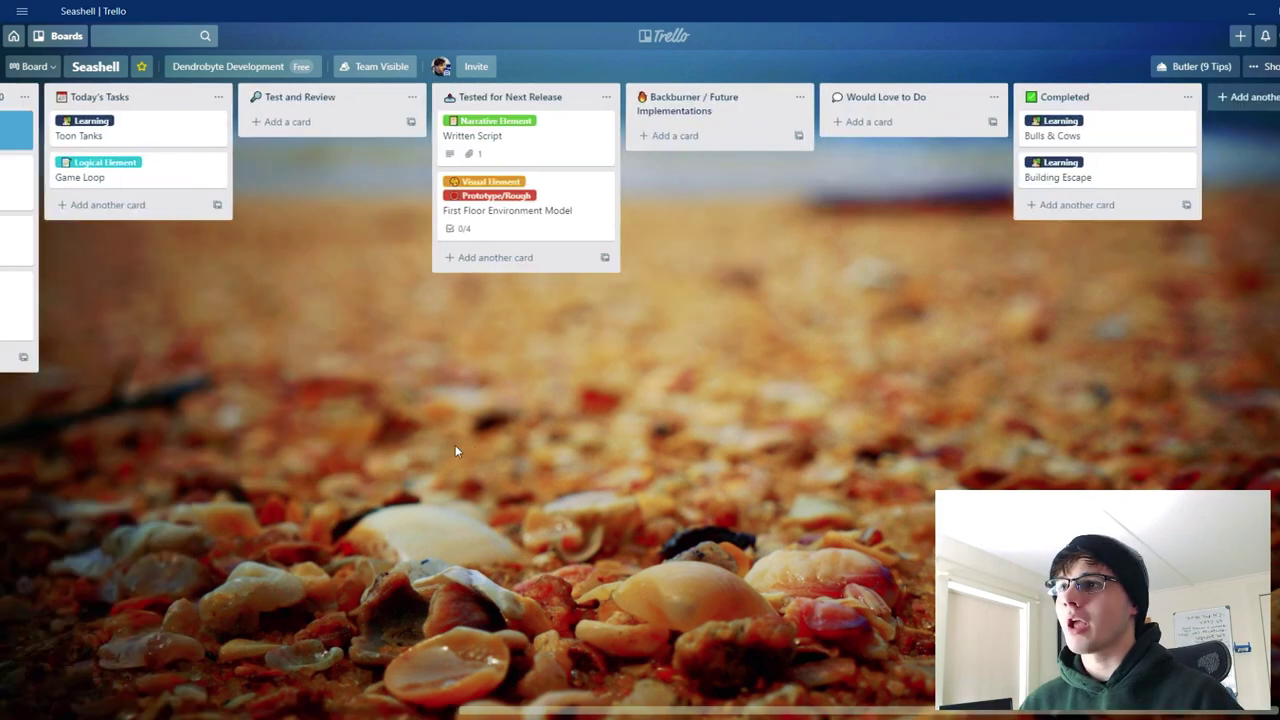
Move the Written Script card to Completed and return the First Floor Environment Model card to Current Release Tasks
{"action": "left_click_drag", "start_coordinate": [440, 230], "coordinate": [1086, 252]}
{"action": "left_click_drag", "start_coordinate": [440, 140], "coordinate": [200, 590]}
{"action": "left_click_drag", "start_coordinate": [520, 540], "coordinate": [85, 540]}
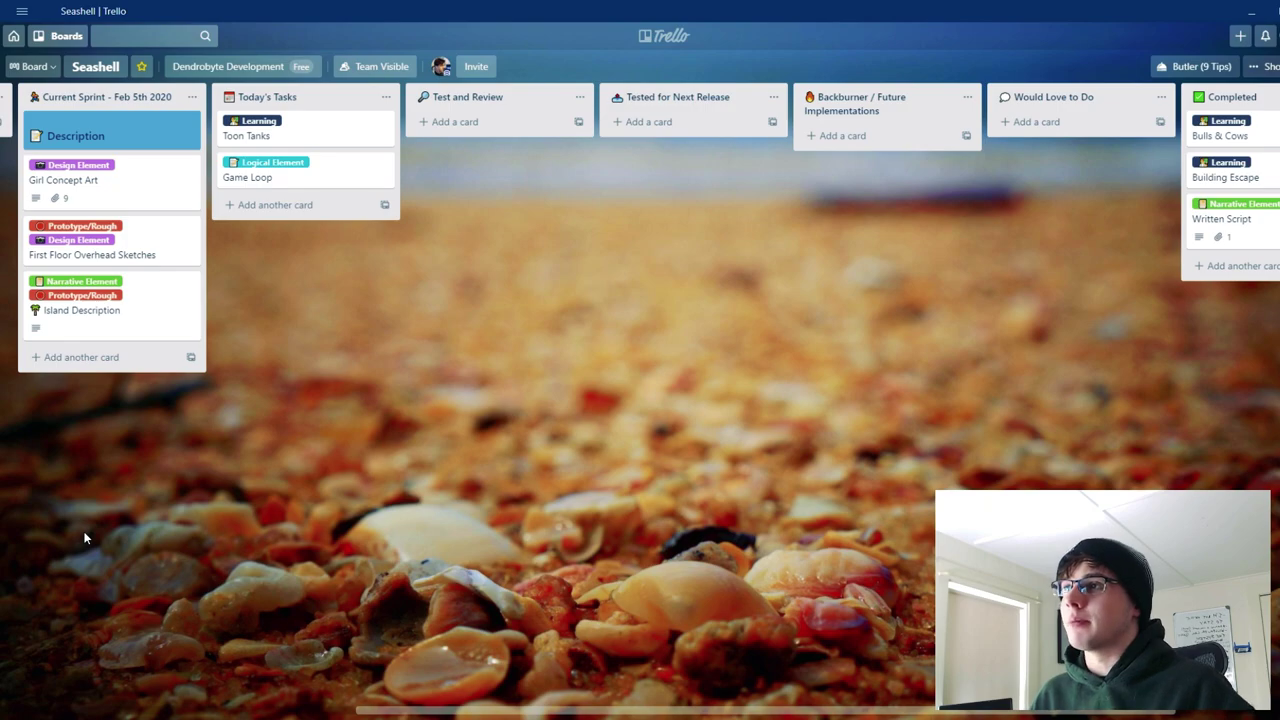
Review all lists on the Seashell board, from Resources & Exercises through to Completed
{"action": "scroll", "coordinate": [399, 378], "scroll_direction": "right", "scroll_amount": 3}
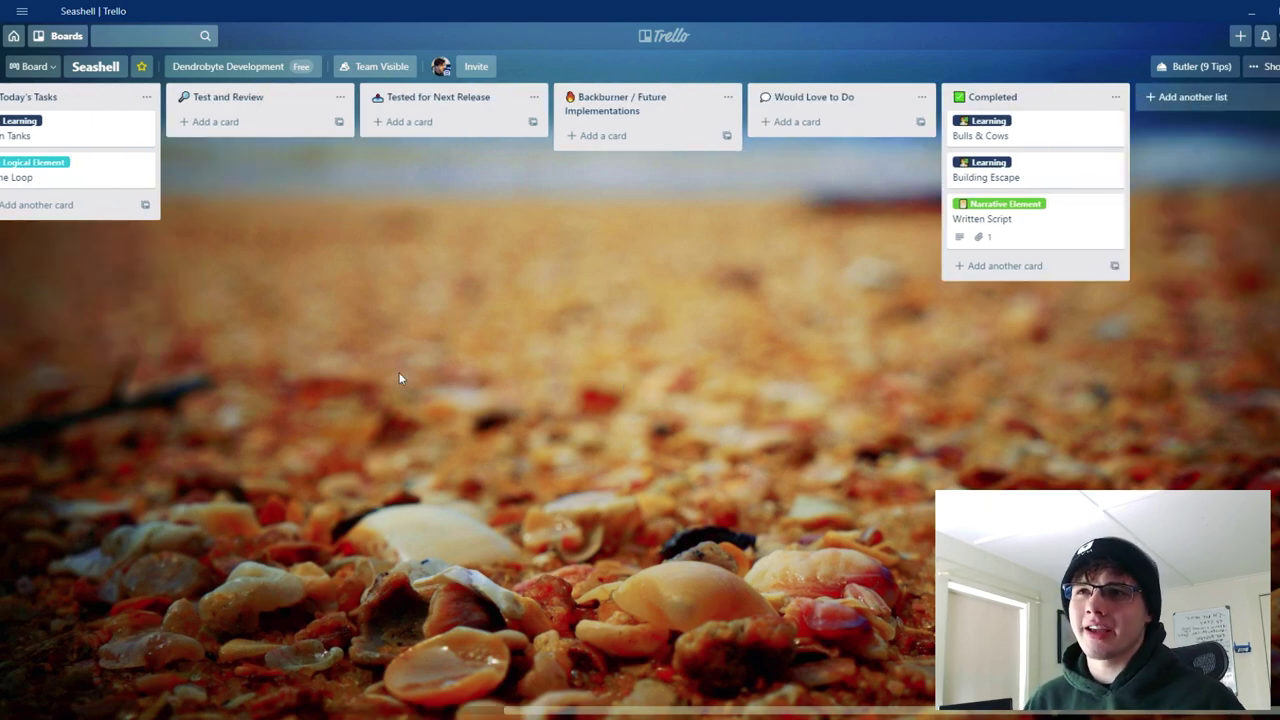
{"action": "scroll", "coordinate": [257, 514], "scroll_direction": "left", "scroll_amount": 10}
{"action": "scroll", "coordinate": [572, 543], "scroll_direction": "right", "scroll_amount": 6}
{"action": "scroll", "coordinate": [572, 543], "scroll_direction": "left", "scroll_amount": 5}
{"action": "scroll", "coordinate": [555, 578], "scroll_direction": "right", "scroll_amount": 7}
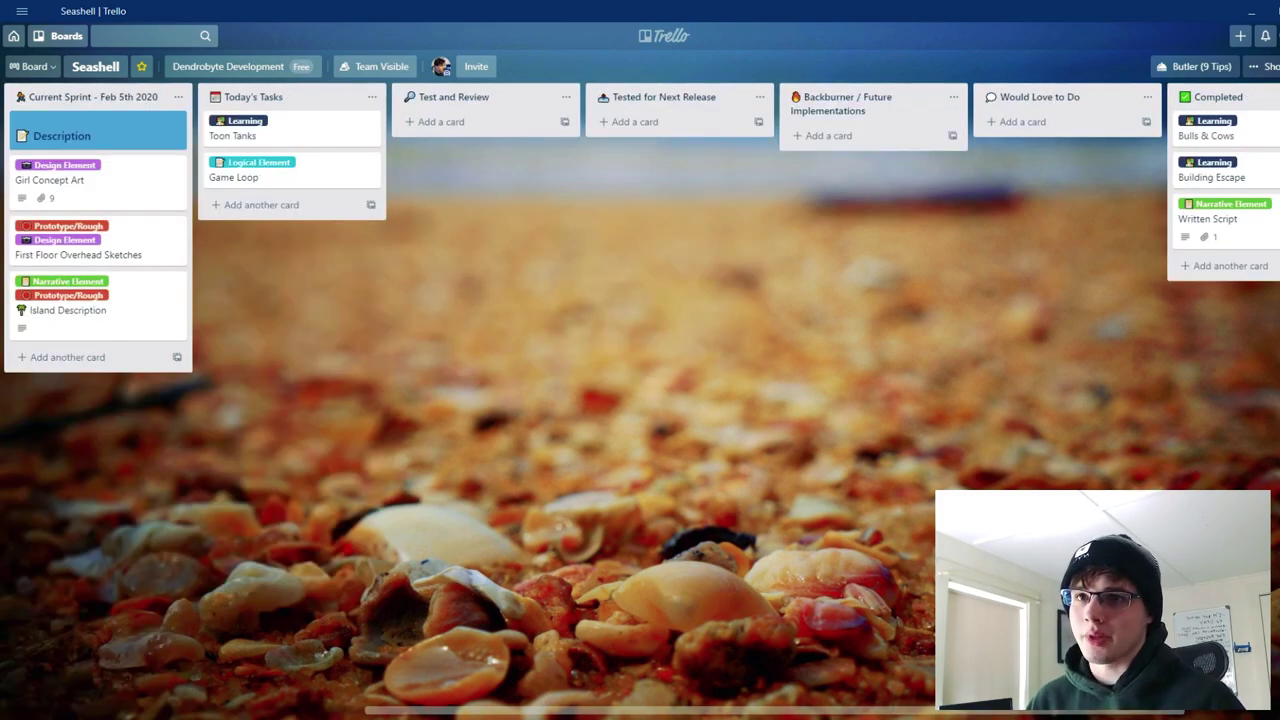
{"action": "scroll", "coordinate": [522, 550], "scroll_direction": "right", "scroll_amount": 3}
{"action": "scroll", "coordinate": [510, 550], "scroll_direction": "left", "scroll_amount": 10}
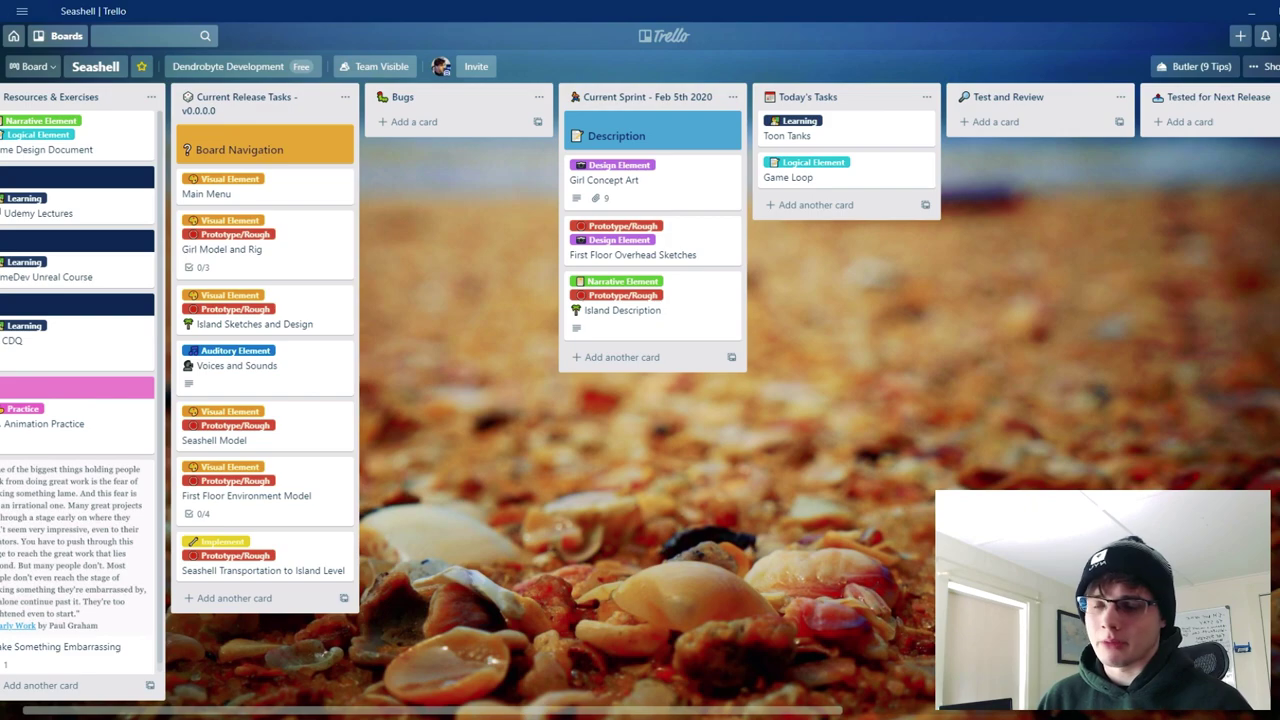
{"action": "scroll", "coordinate": [150, 595], "scroll_direction": "right", "scroll_amount": 7}
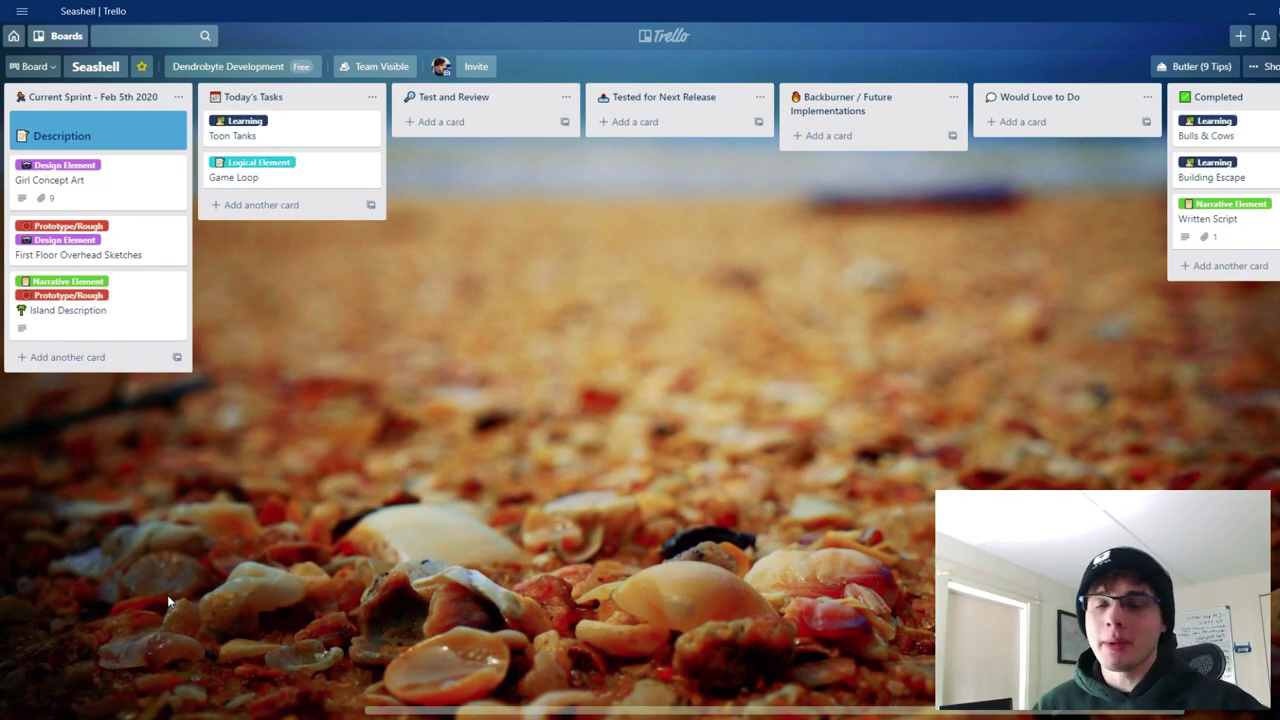
{"action": "scroll", "coordinate": [168, 600], "scroll_direction": "left", "scroll_amount": 8}
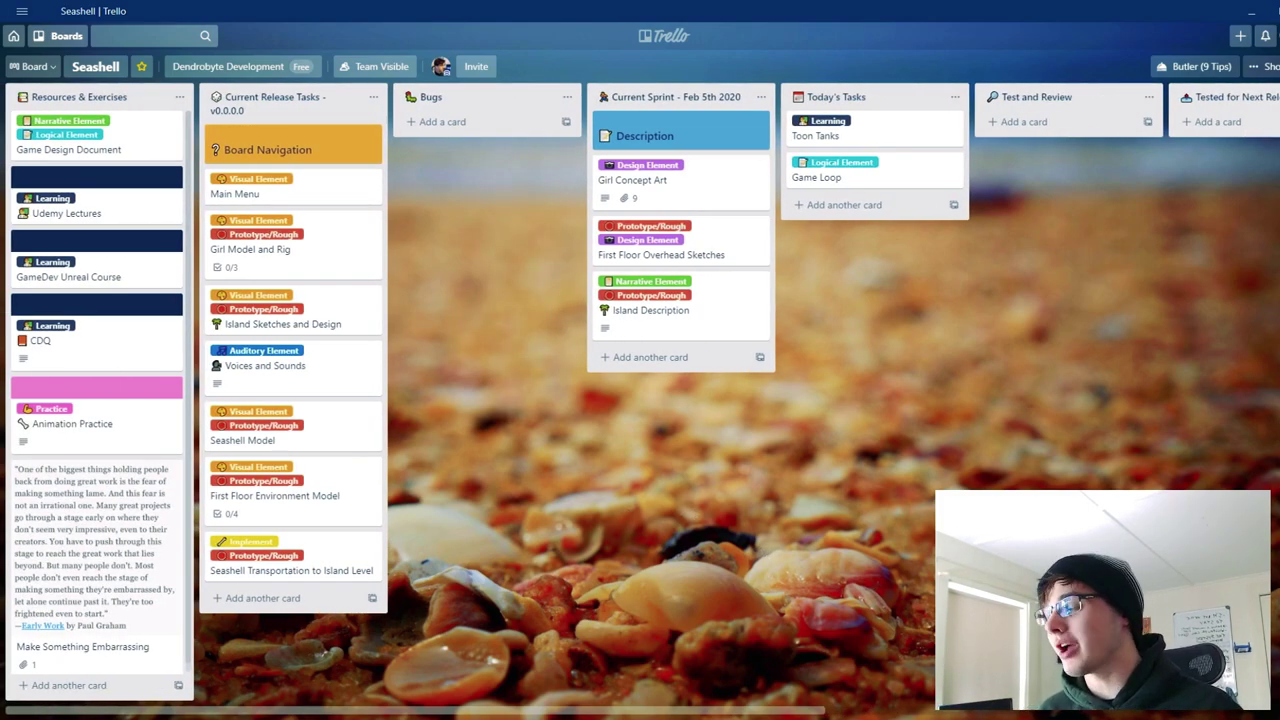
{"action": "scroll", "coordinate": [888, 530], "scroll_direction": "right", "scroll_amount": 8}
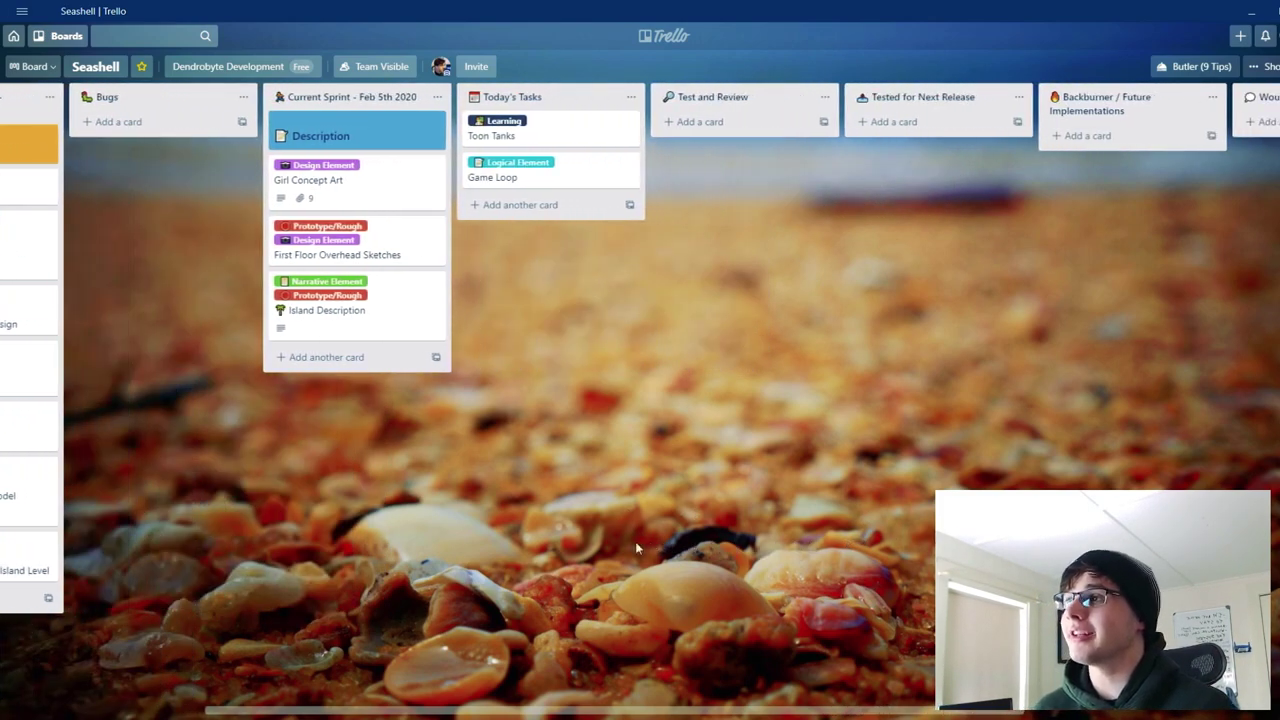
{"action": "scroll", "coordinate": [474, 566], "scroll_direction": "left", "scroll_amount": 8}
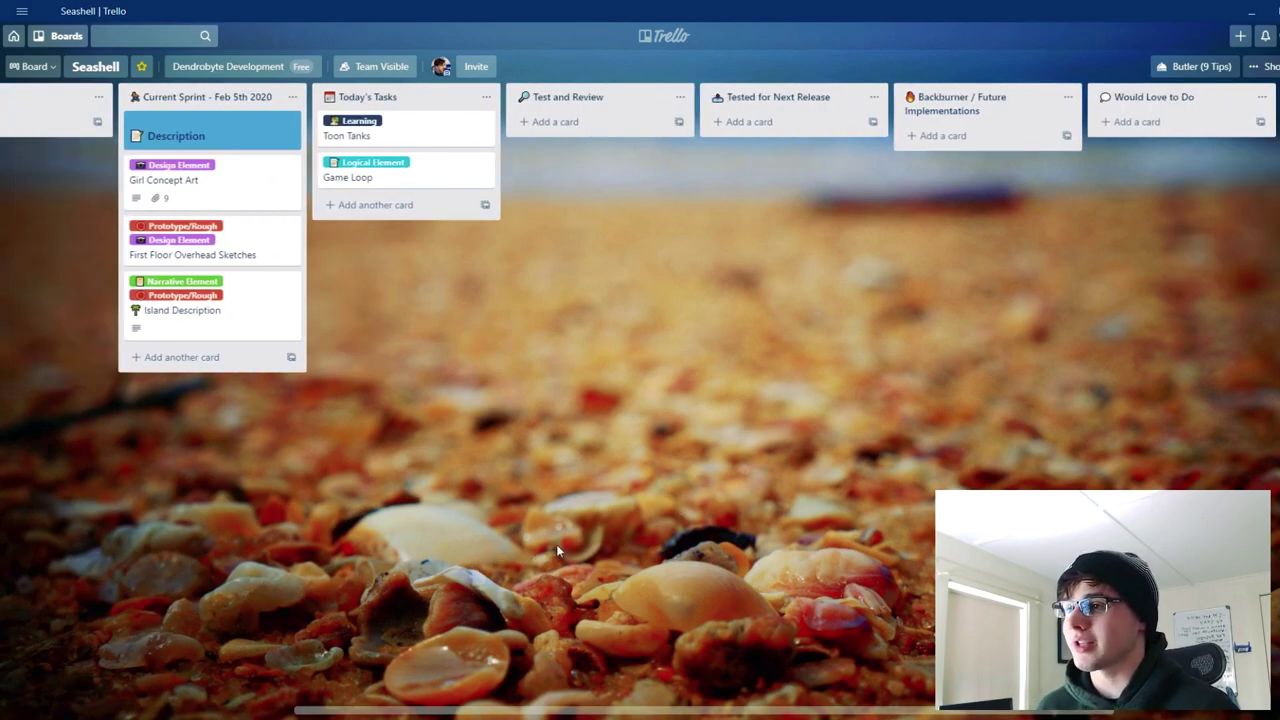
{"action": "left_click_drag", "start_coordinate": [978, 487], "coordinate": [415, 480]}
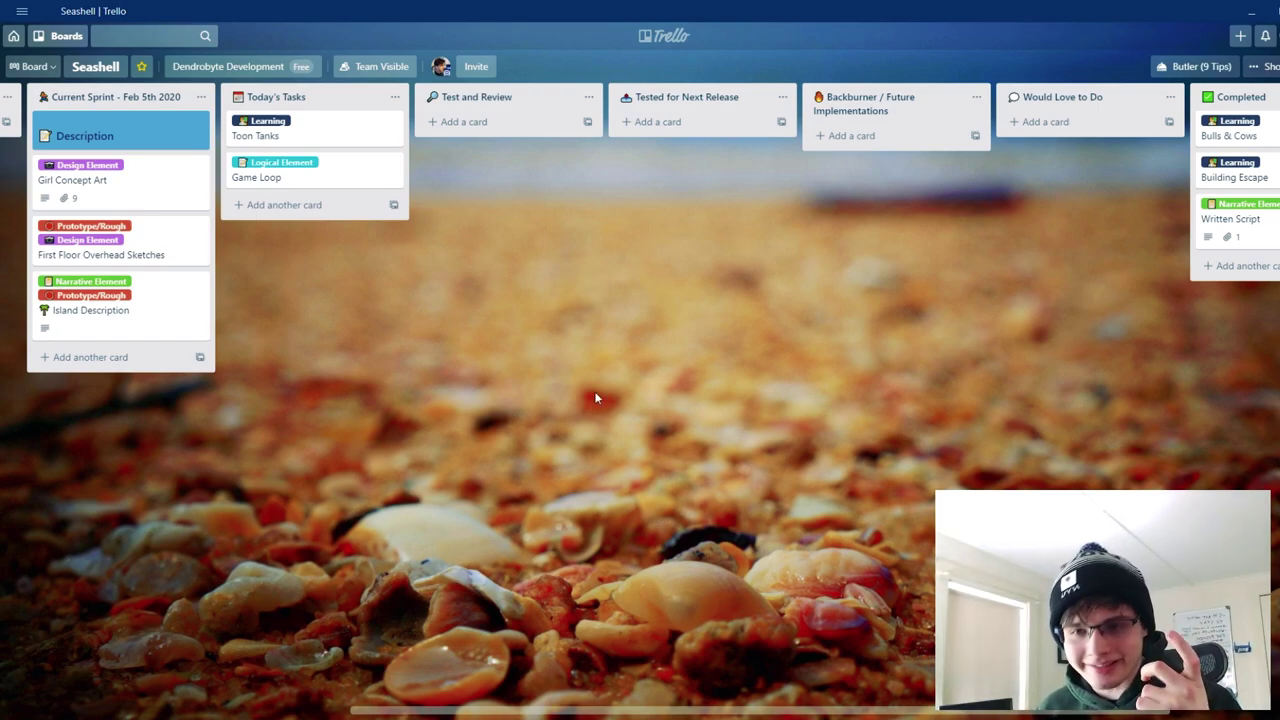
{"action": "scroll", "coordinate": [594, 398], "scroll_direction": "left", "scroll_amount": 4}
{"action": "scroll", "coordinate": [221, 473], "scroll_direction": "right", "scroll_amount": 5}
{"action": "scroll", "coordinate": [756, 415], "scroll_direction": "left", "scroll_amount": 6}
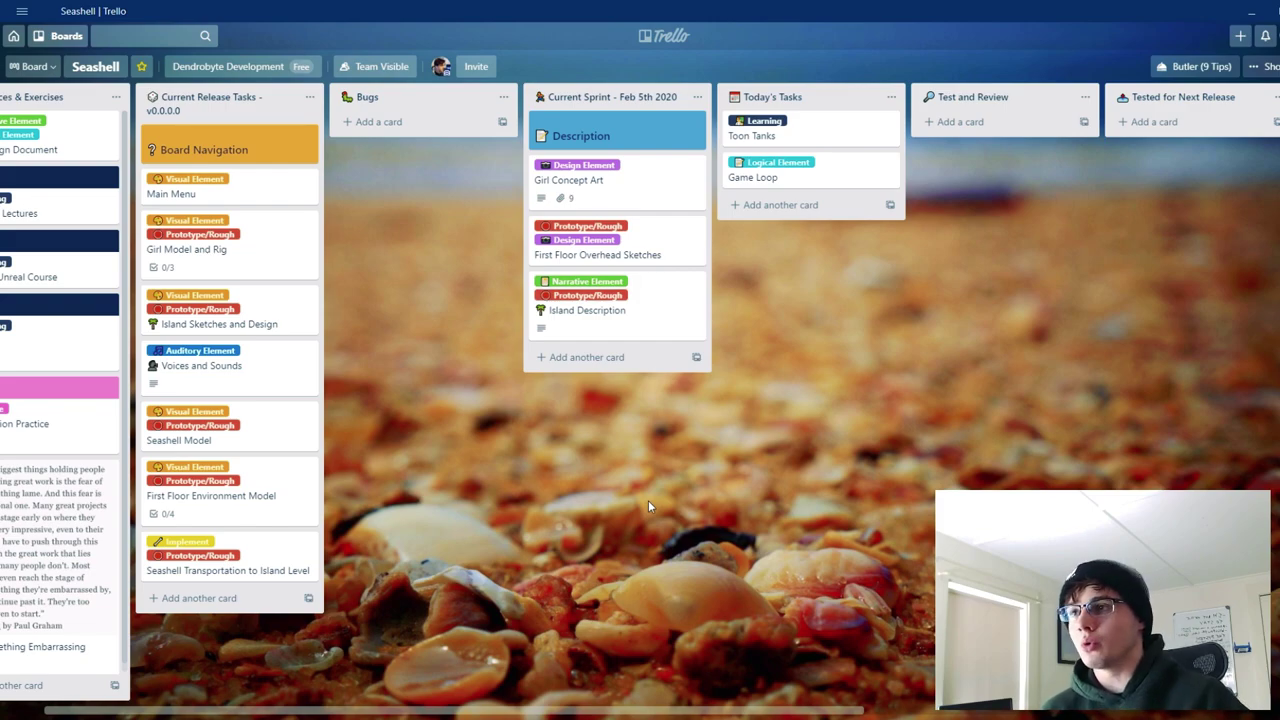
{"action": "scroll", "coordinate": [648, 505], "scroll_direction": "left", "scroll_amount": 2}
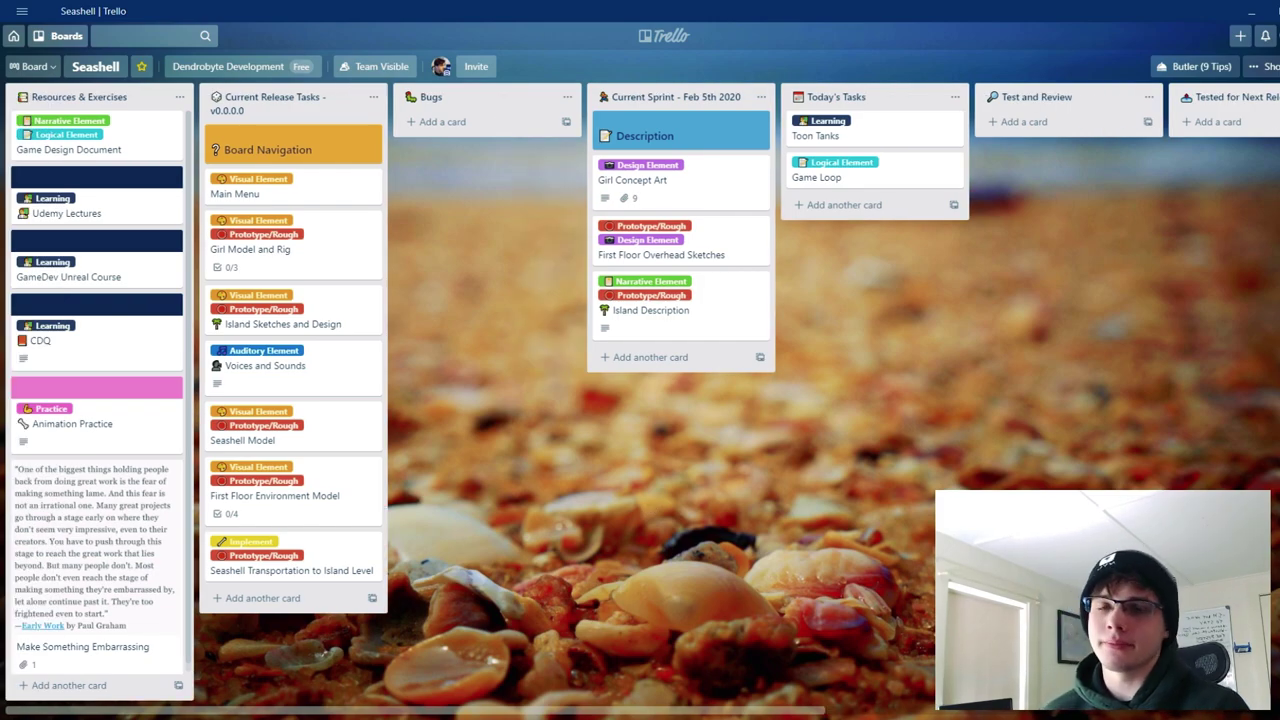